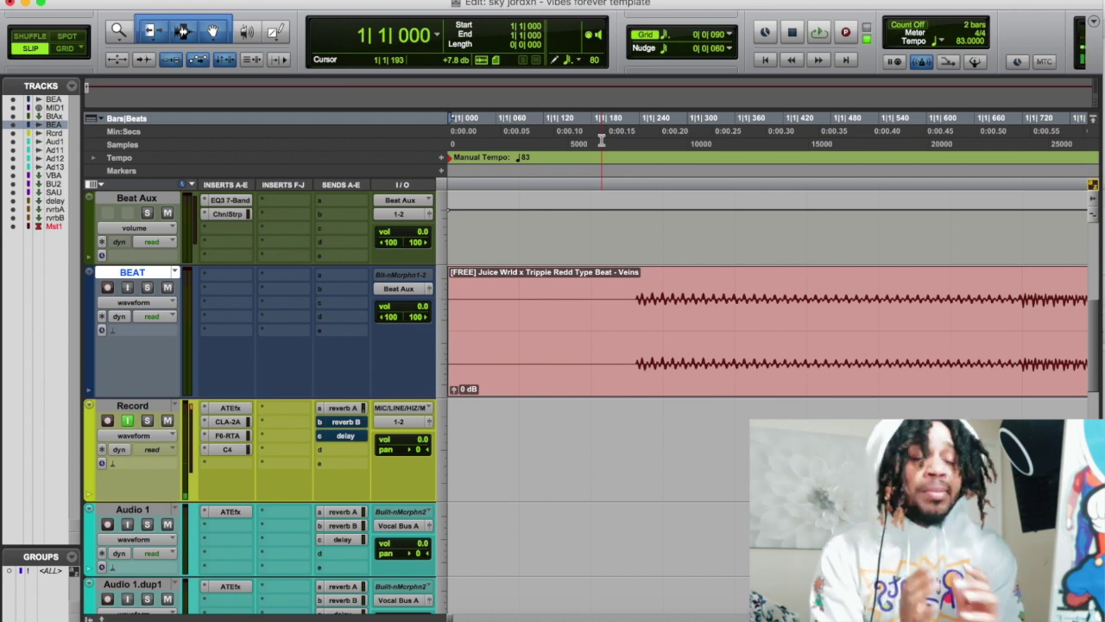
Step: Place the edit cursor at 1|1|236 on the BEAT track, where the beat's waveform begins
key(super+bracketright)
key(super+bracketright)
key(super+bracketright)
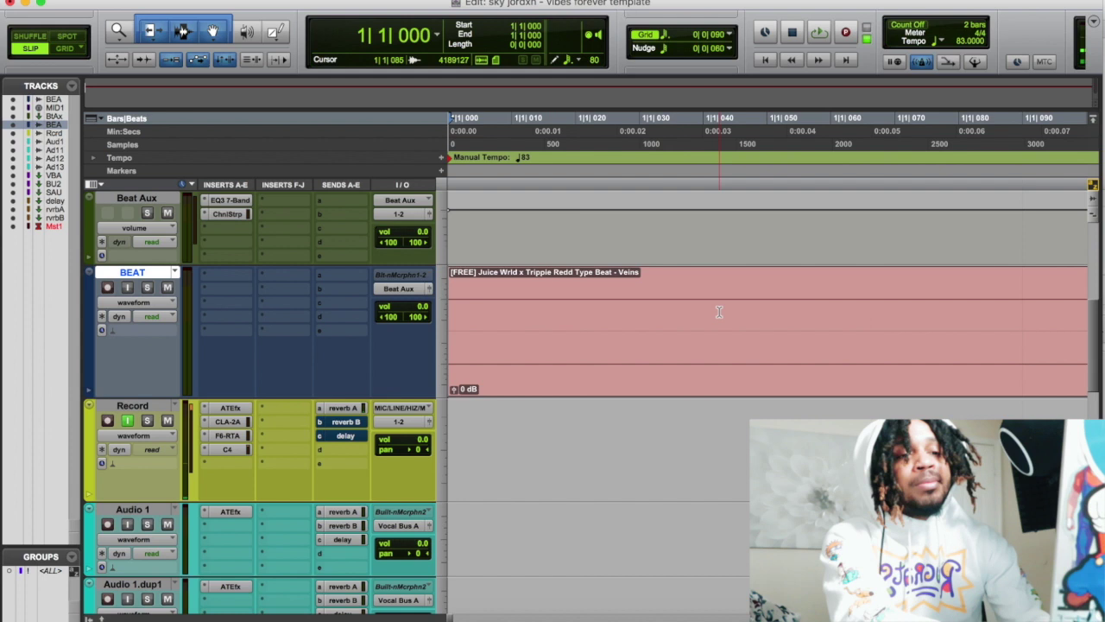
key(super+bracketright)
click(736, 298)
key(super+bracketright)
key(super+bracketright)
key(super+bracketright)
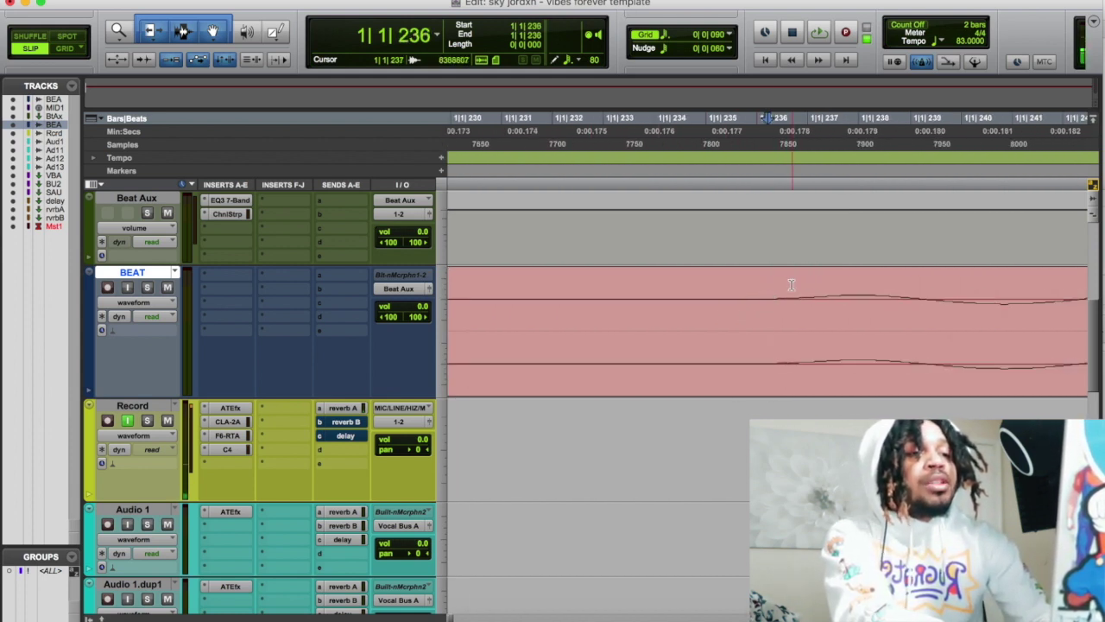
Step: Examine the edit cursor's position against the start of the beat's waveform, both in overview and at sample level
key(super+bracketleft)
key(super+bracketleft)
key(super+bracketleft)
key(super+bracketleft)
key(super+bracketleft)
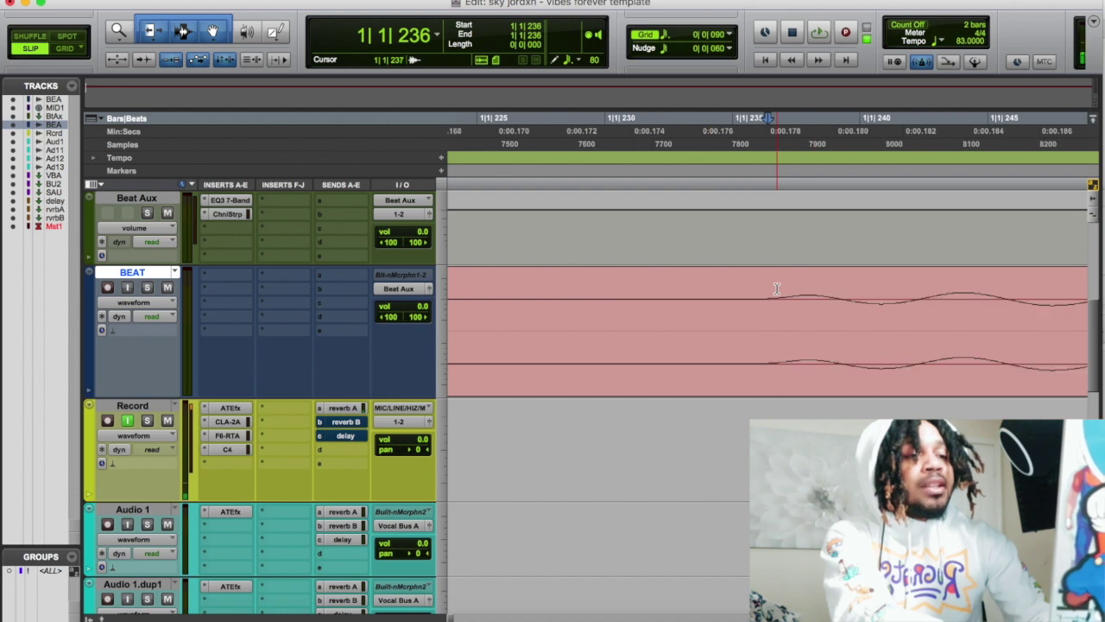
key(super+bracketleft)
key(super+bracketleft)
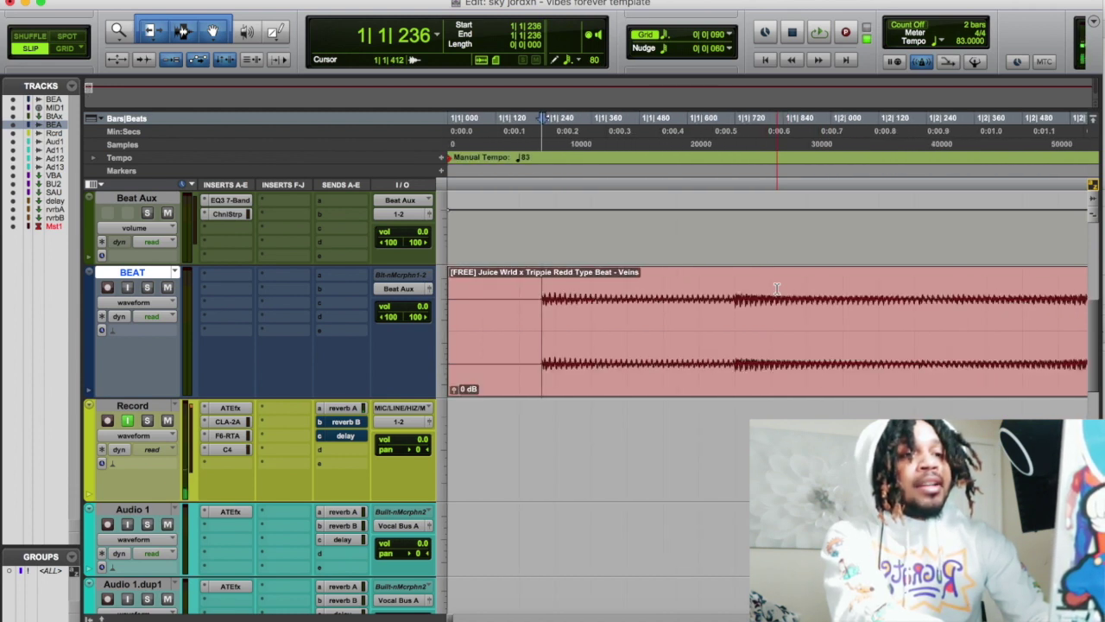
key(super+bracketright)
key(super+bracketright)
key(super+bracketright)
key(super+bracketright)
key(super+bracketright)
key(super+bracketright)
key(super+bracketright)
key(super+bracketright)
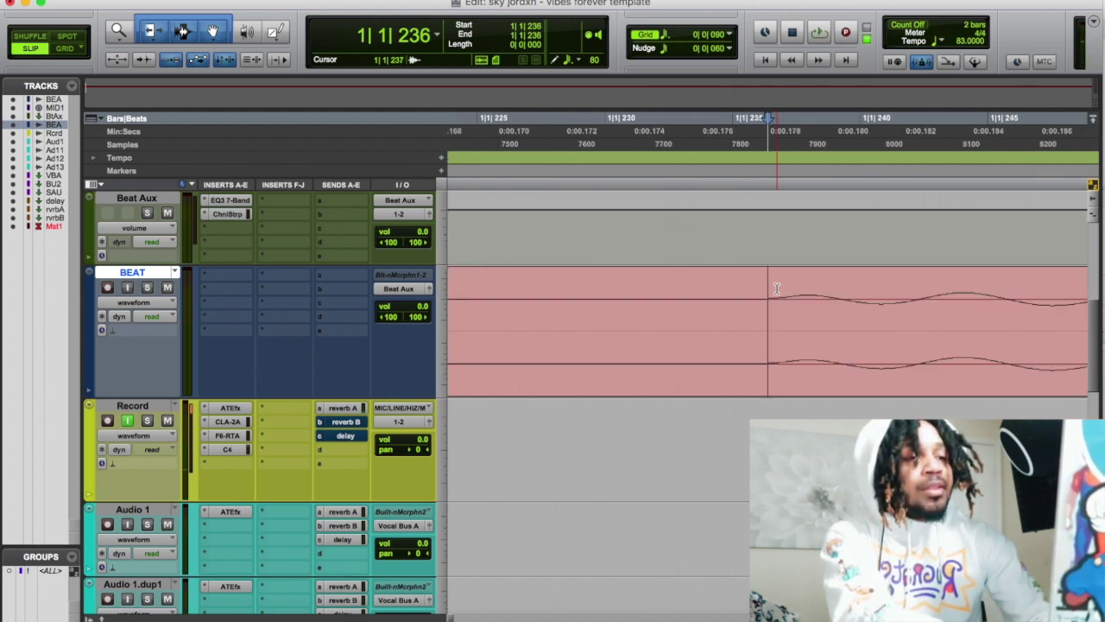
key(super+bracketright)
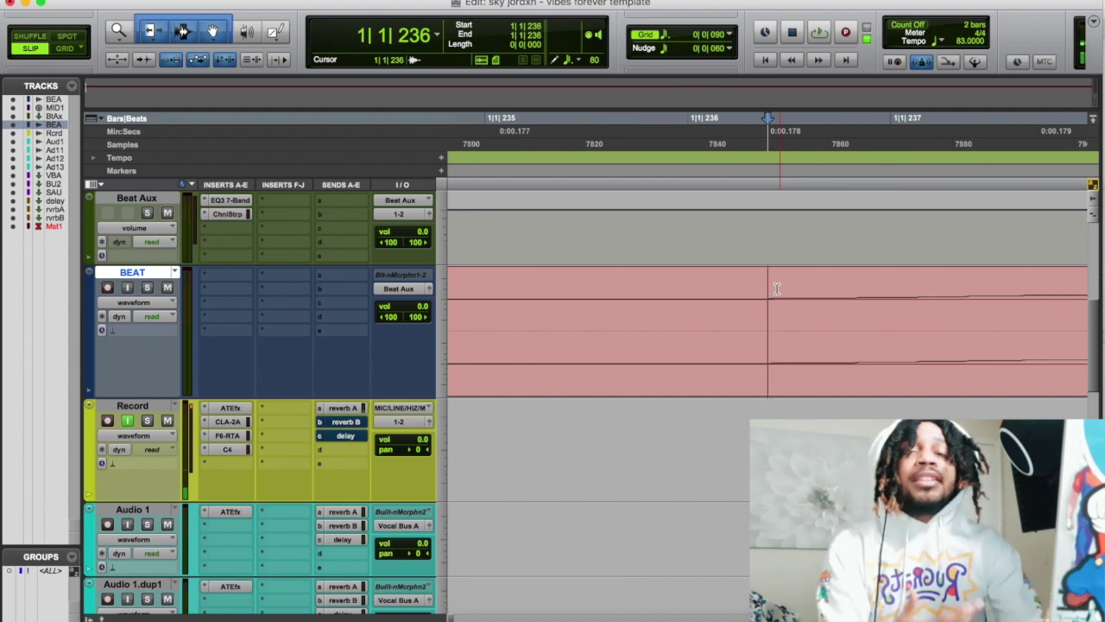
Step: Switch to Shuffle mode and split the BEAT clip at 1|1|236, where the waveform begins
key(F1)
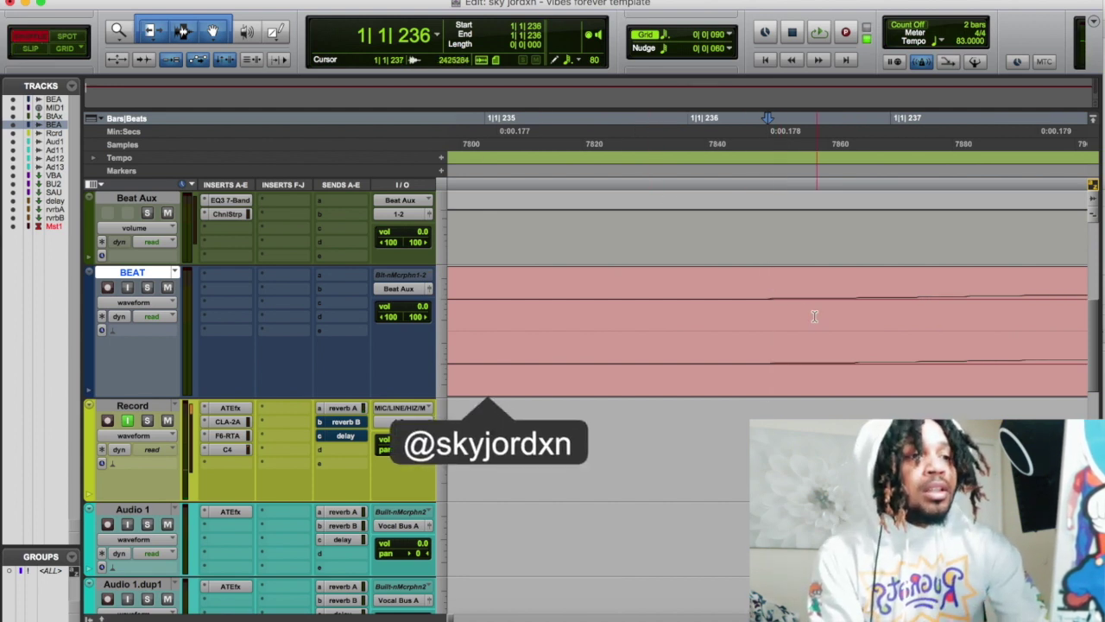
click(769, 290)
key(super+bracketright)
click(769, 285)
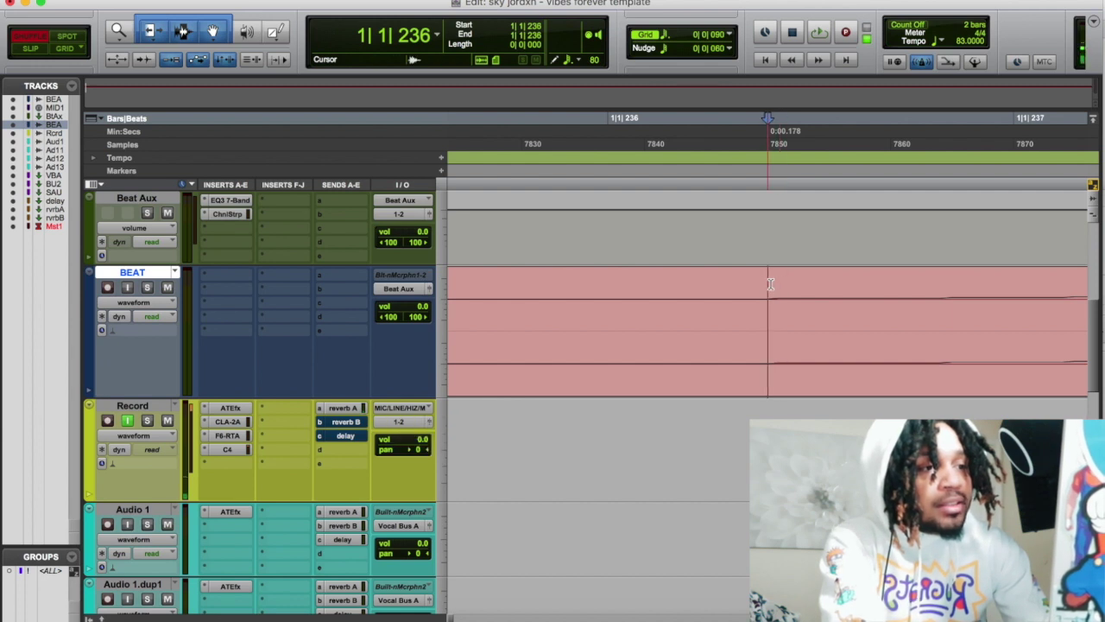
key(super+e)
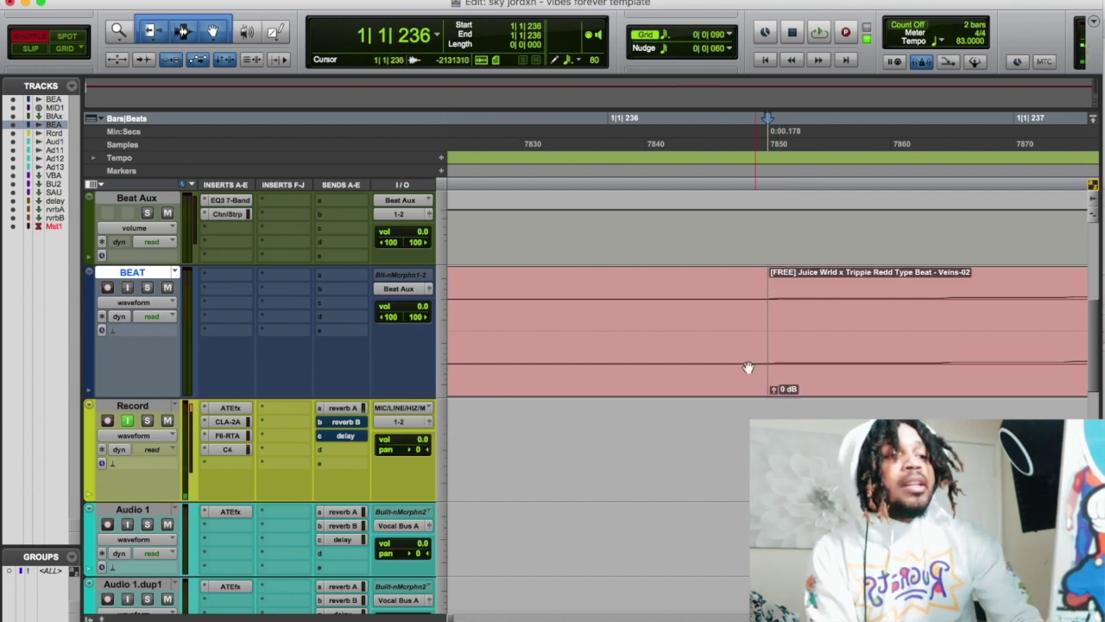
Step: Remove the silent section before the beat and the tiny leftover sliver at the session start, so the BEAT clip begins at 1|1|000
key(Return)
key(super+bracketleft)
key(super+bracketleft)
click(491, 296)
key(super+e)
click(471, 367)
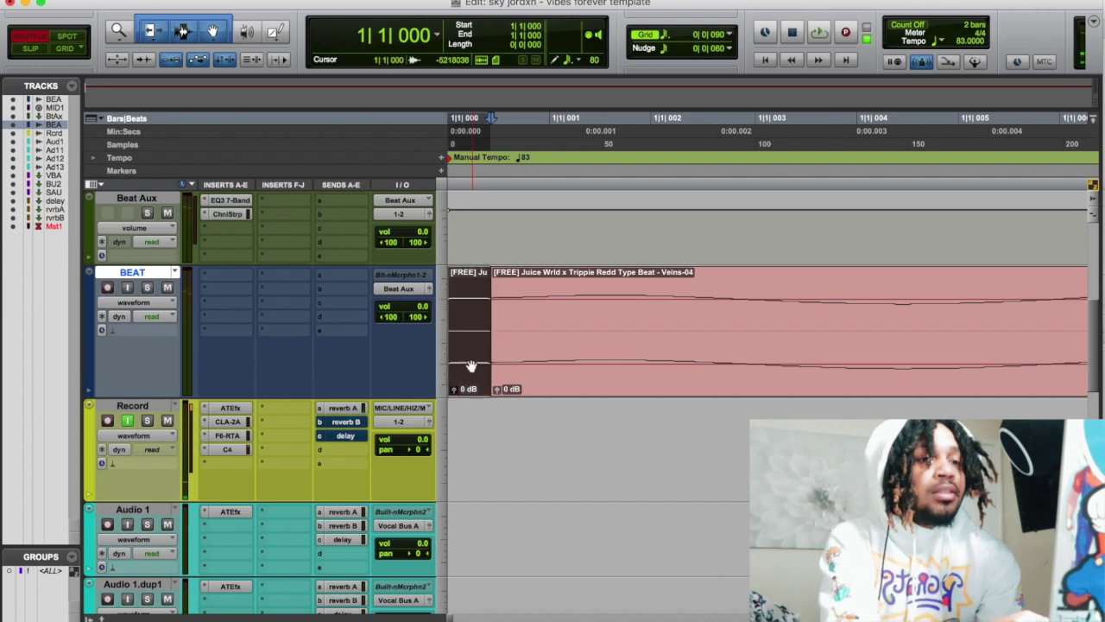
key(super+bracketleft)
key(super+bracketleft)
key(super+bracketleft)
key(super+bracketleft)
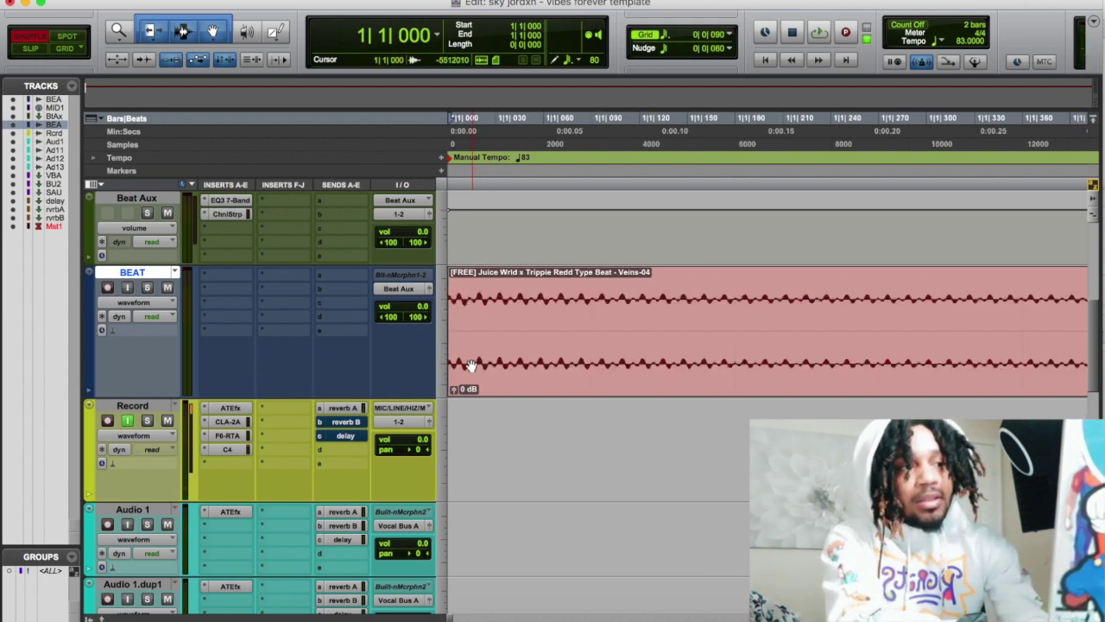
key(super+bracketleft)
key(super+bracketleft)
key(super+bracketleft)
key(super+bracketleft)
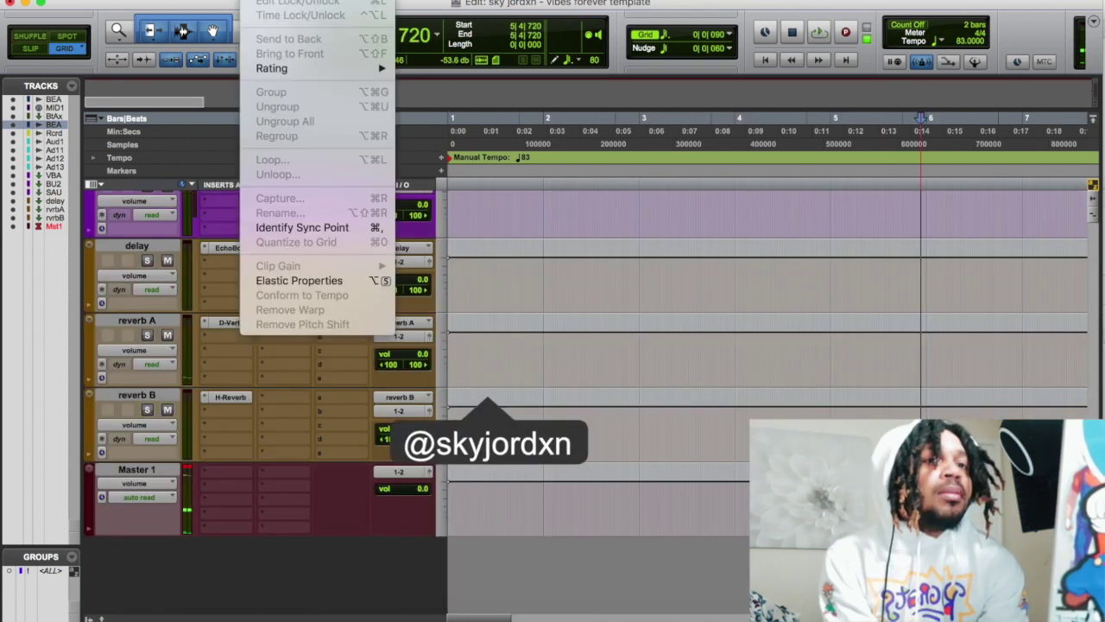
Step: Add a Click track below the BEAT track and play the session in Grid mode to check the beat against the click
mouse_move(232, 1)
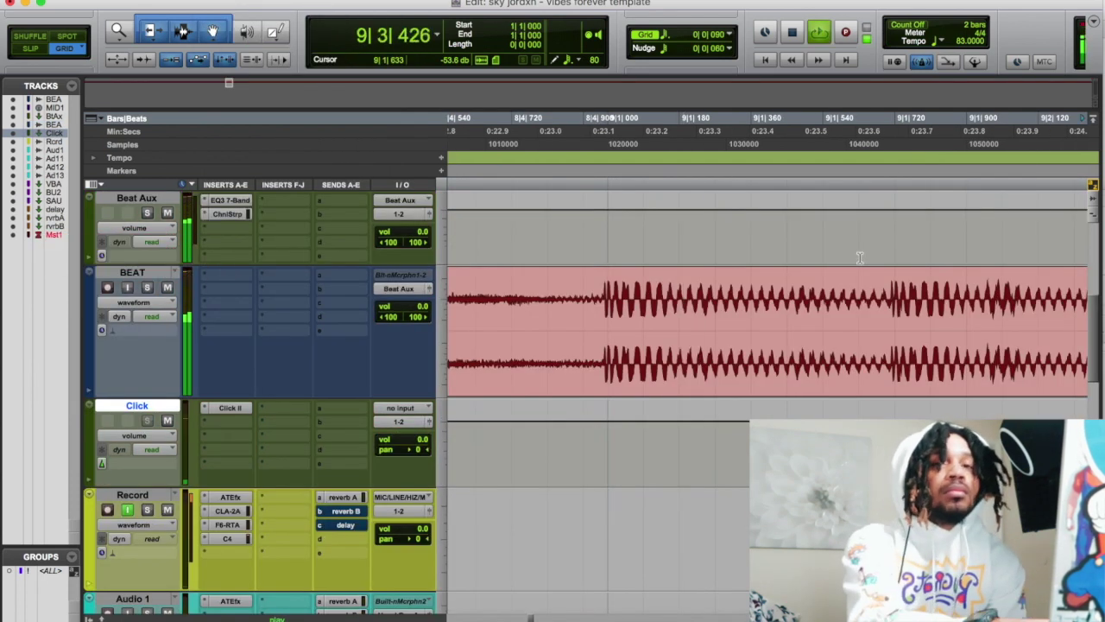
key(r)
key(r)
key(r)
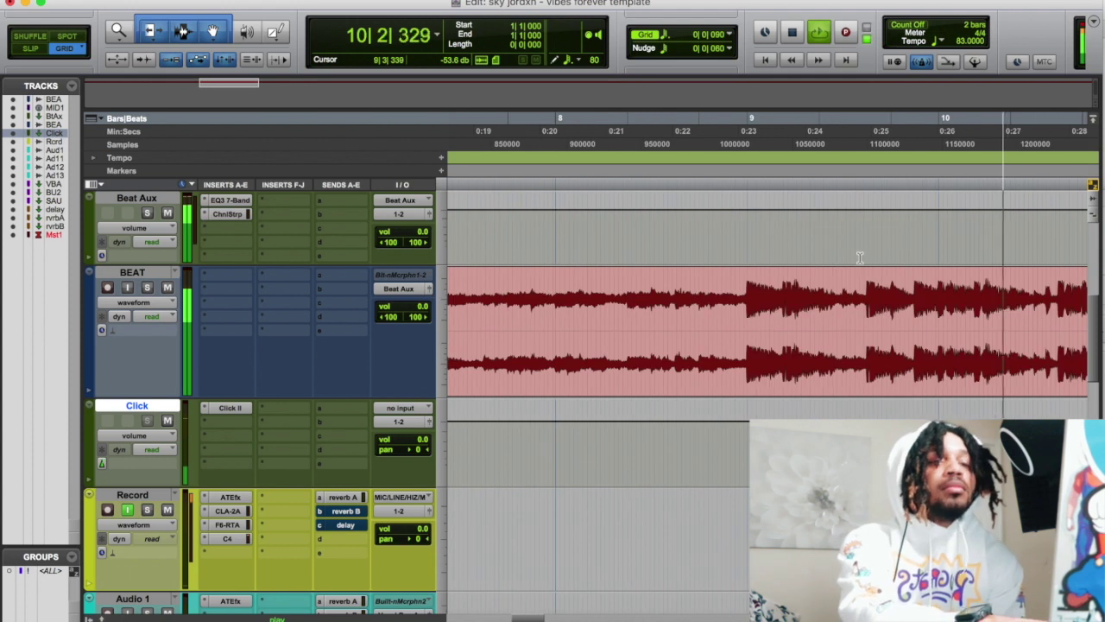
key(r)
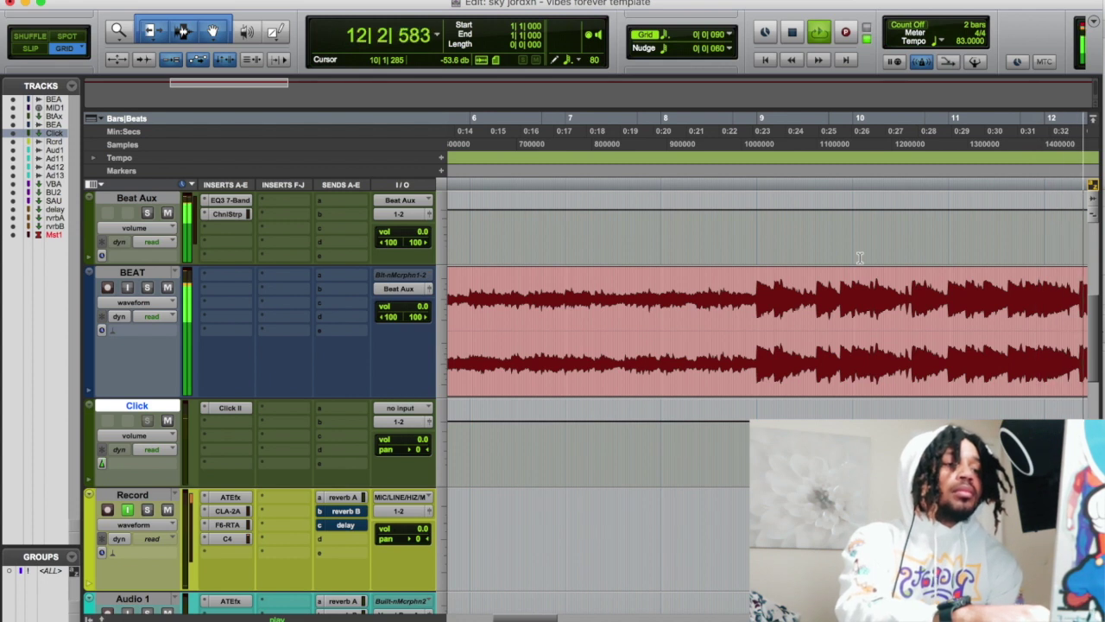
key(space)
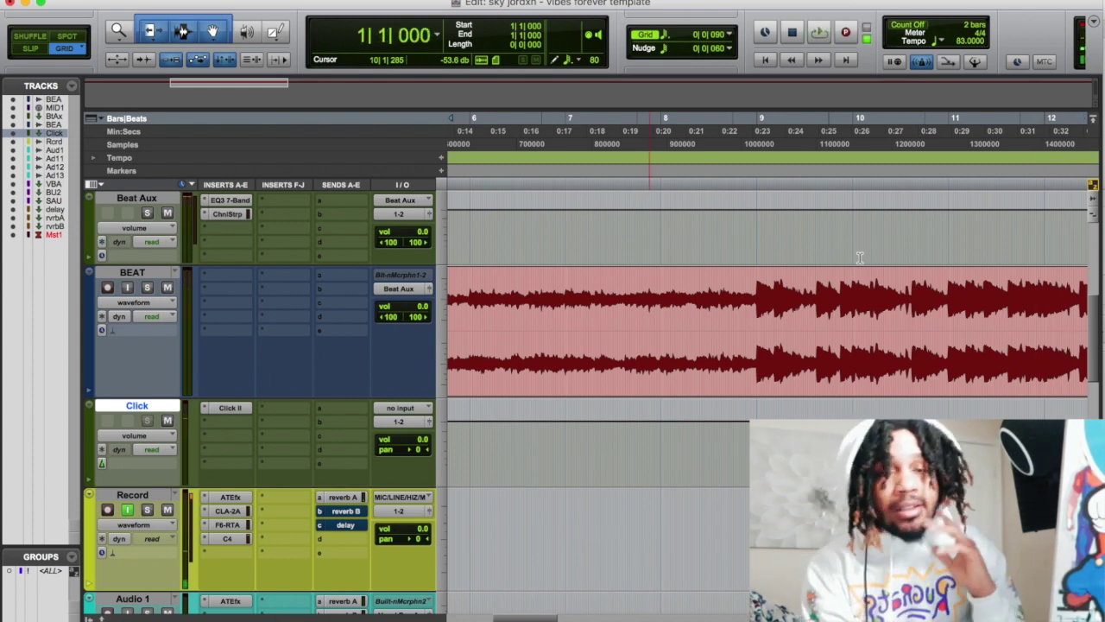
Step: Mute the Click track and the Record track's reverb A send, and bypass the Record track's ATEfx insert
click(518, 356)
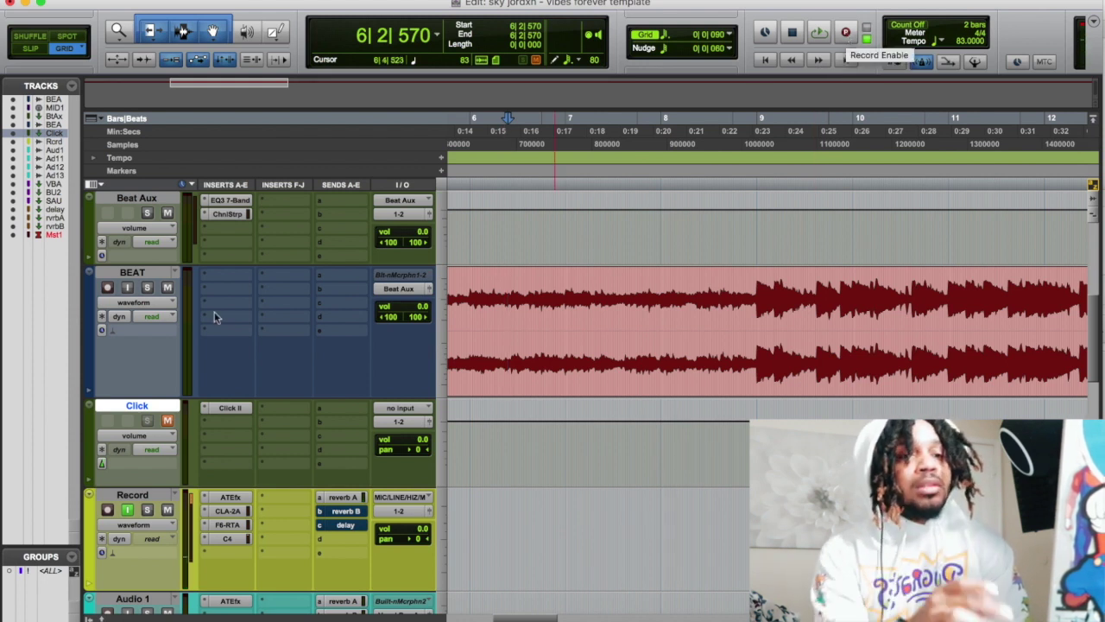
click(346, 498)
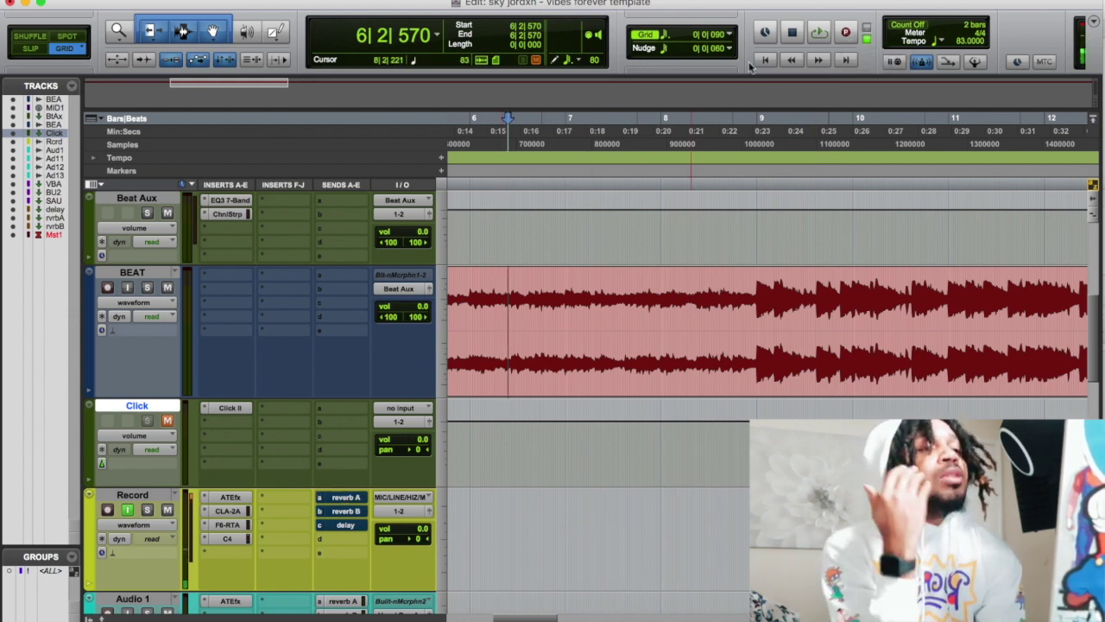
click(230, 498)
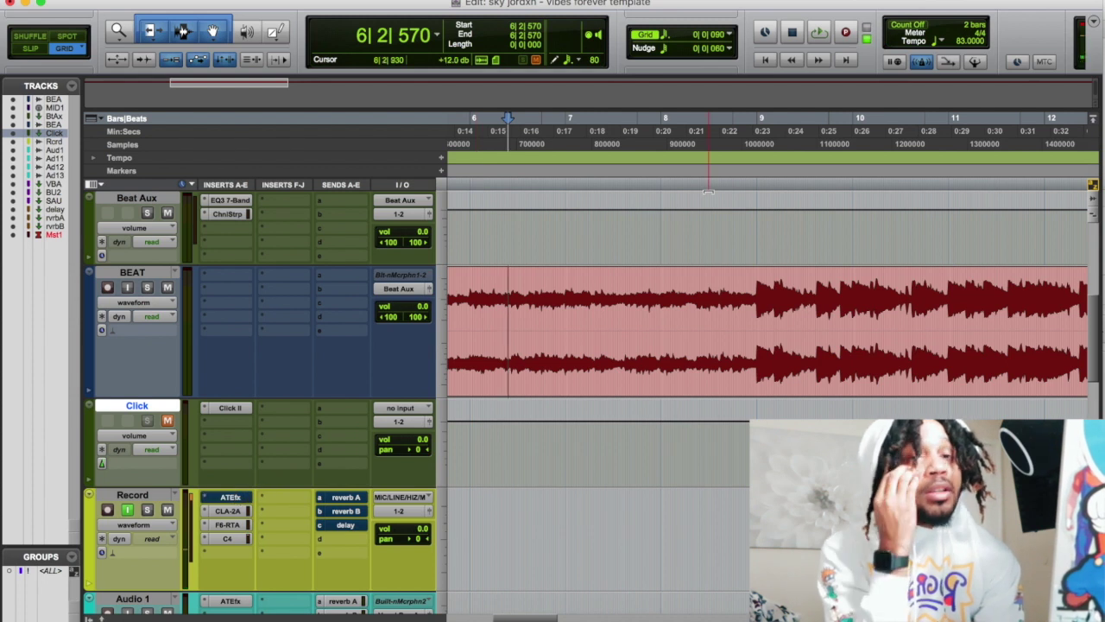
Step: Set the record mode to Normal and switch it back to QuickPunch
right_click(844, 35)
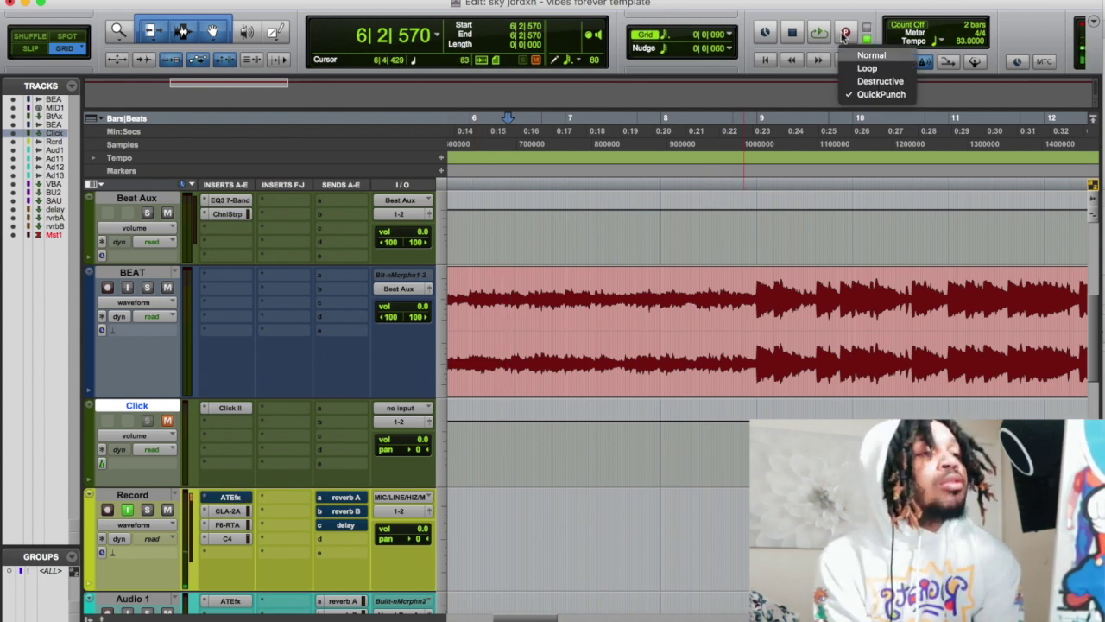
click(872, 57)
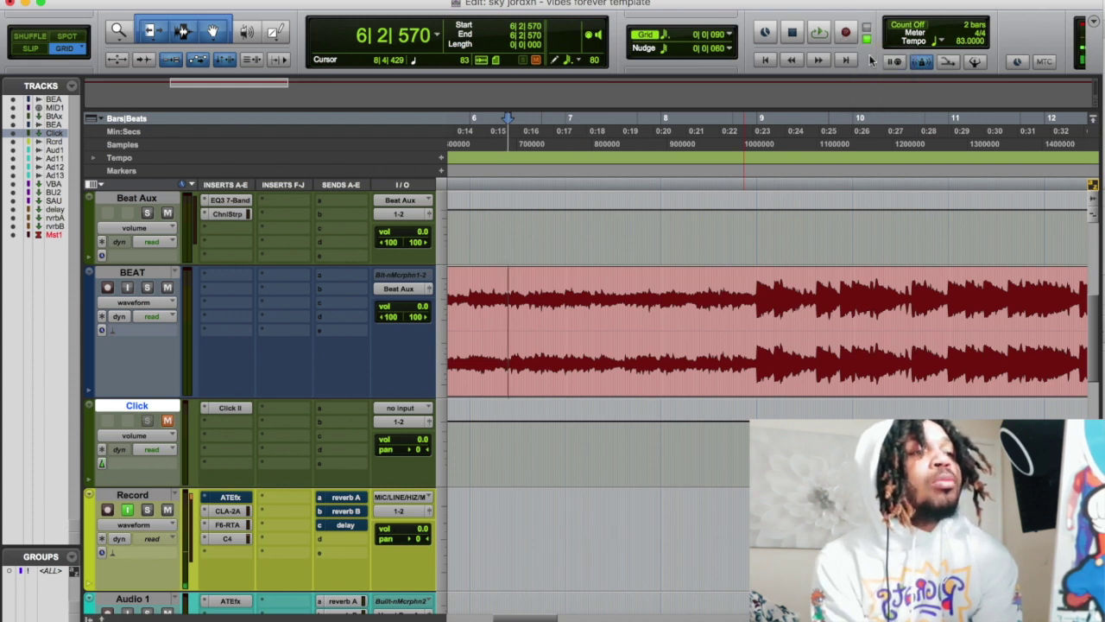
right_click(845, 34)
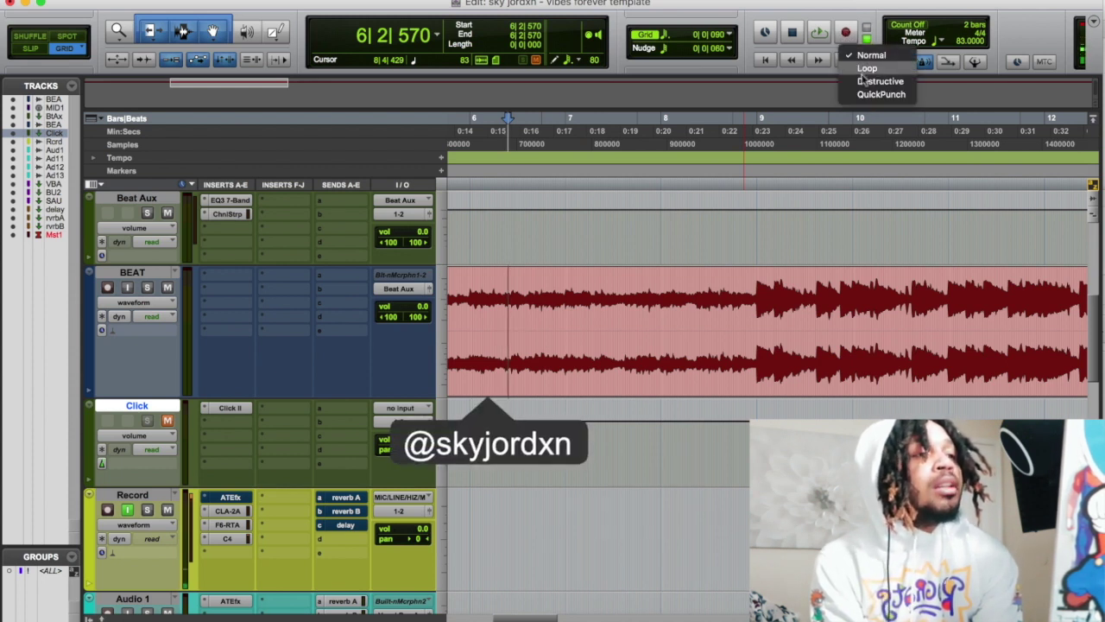
click(866, 99)
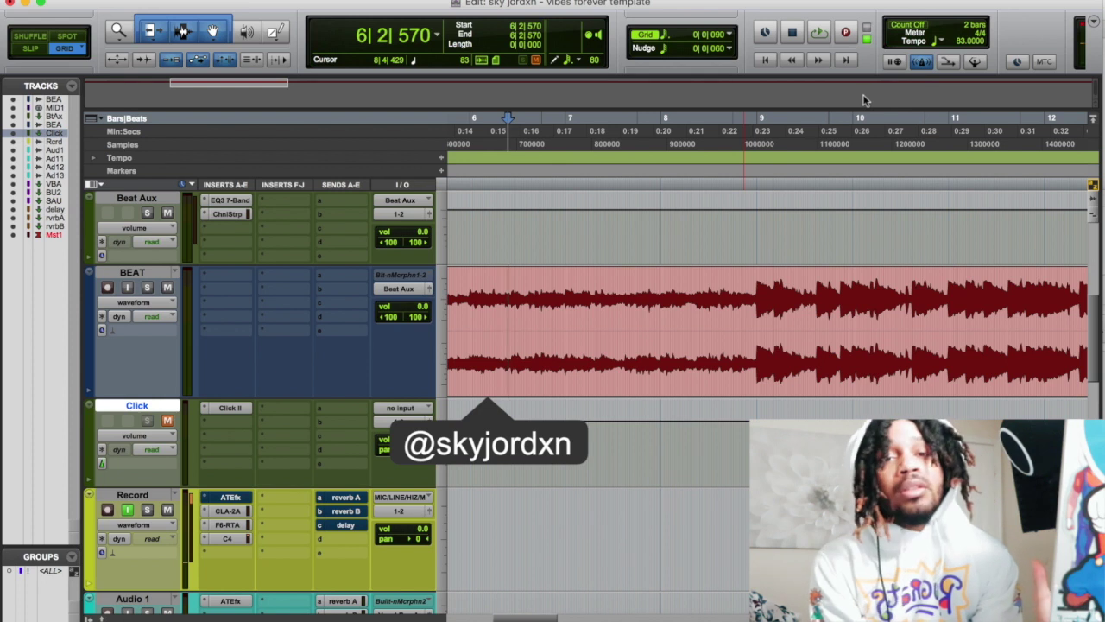
Step: Play the beat at half speed and check the Loop playback option
right_click(822, 37)
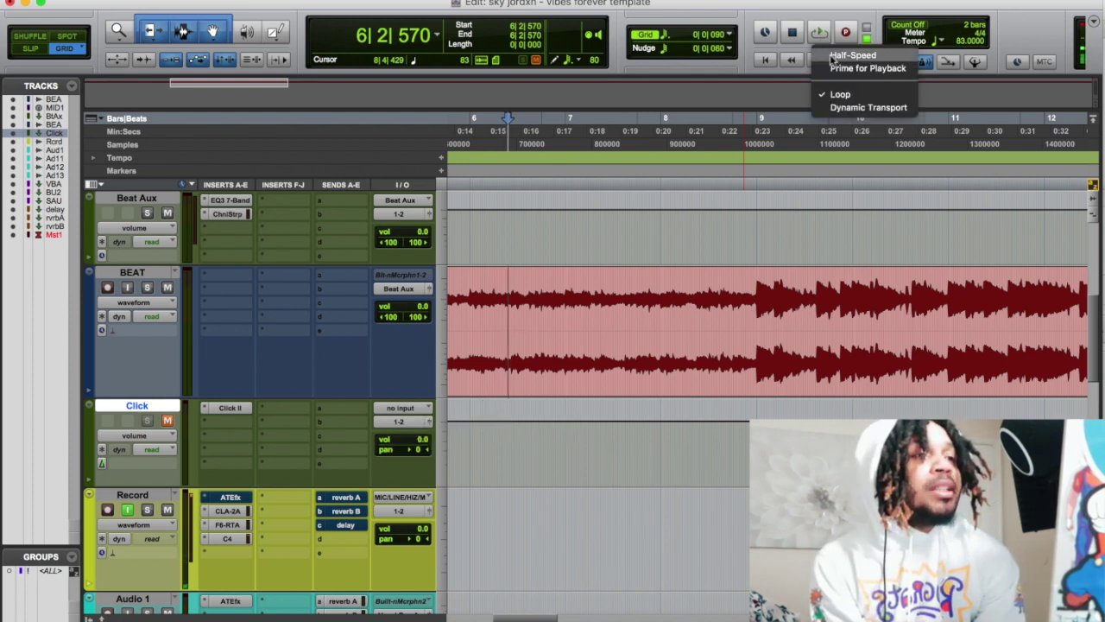
click(833, 57)
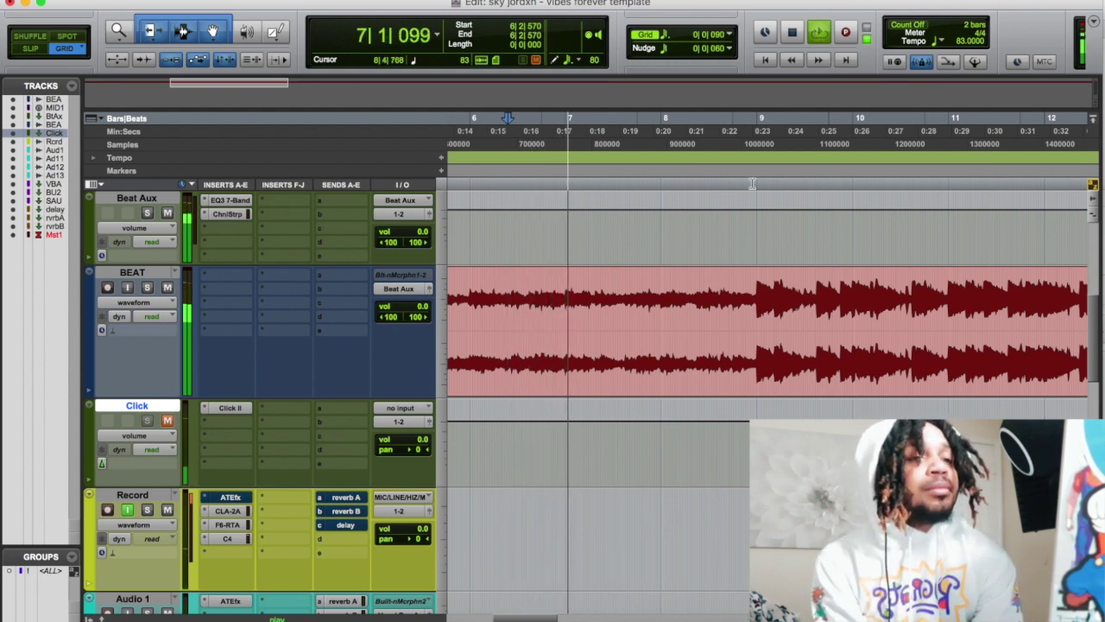
right_click(817, 34)
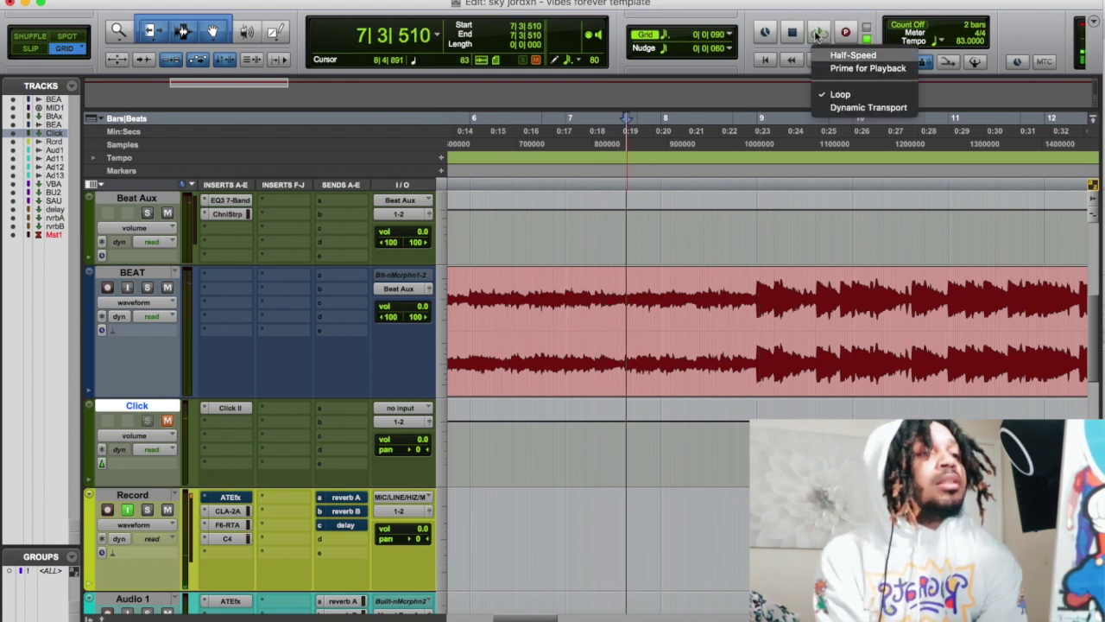
click(840, 94)
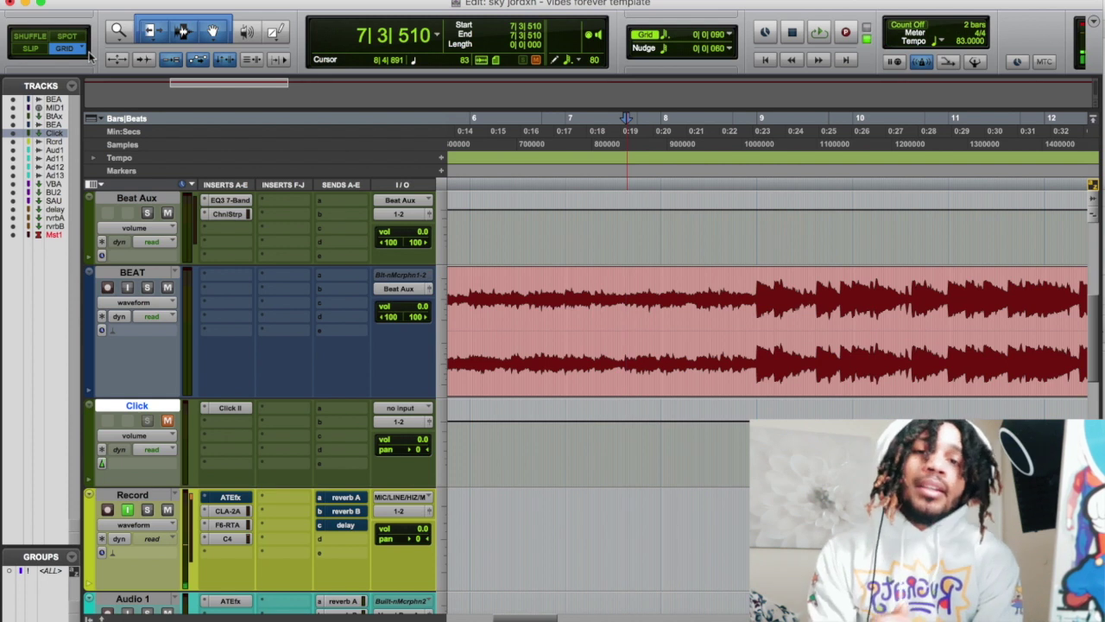
Step: Turn the tempo map off and back on
click(975, 63)
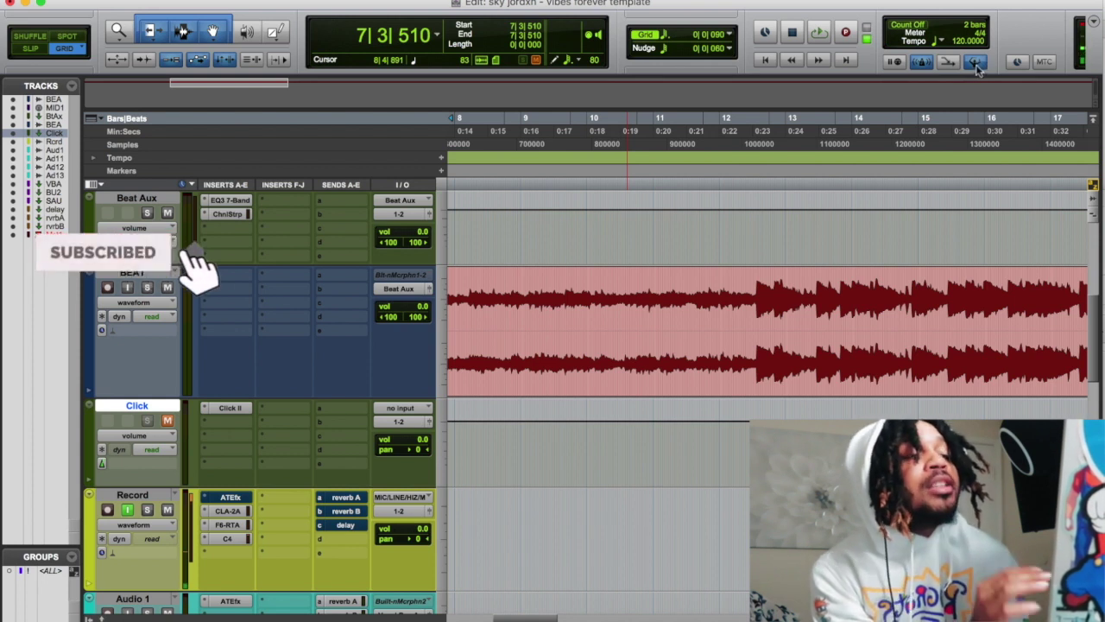
click(976, 66)
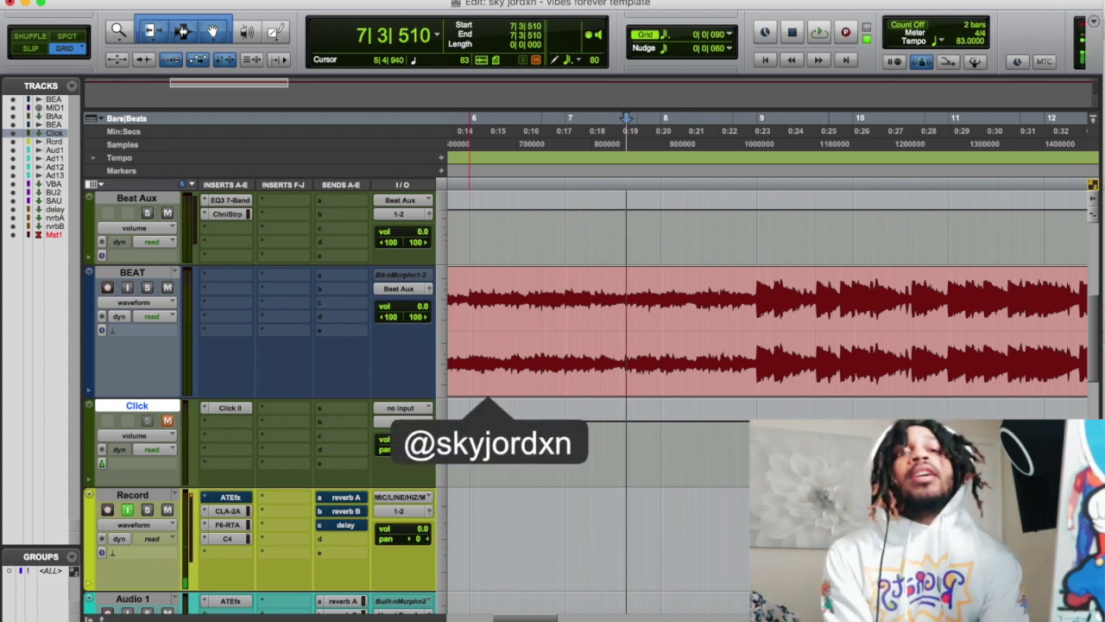
Step: Review the options for organizing plug-in menus in the Display preferences and close the preferences without changes
click(76, 1)
click(83, 24)
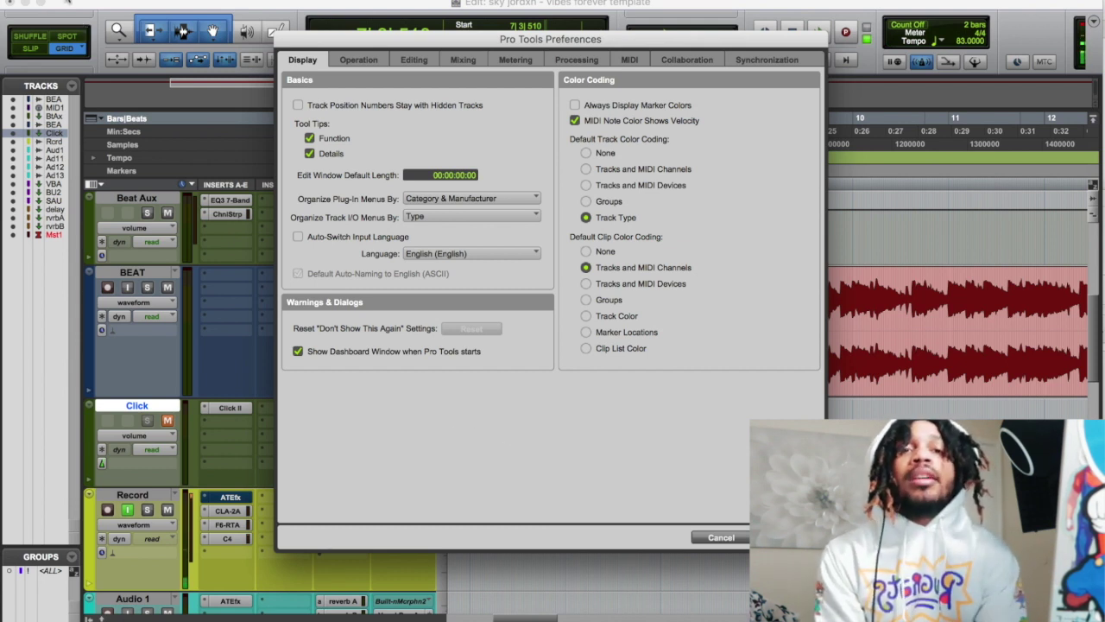
click(76, 2)
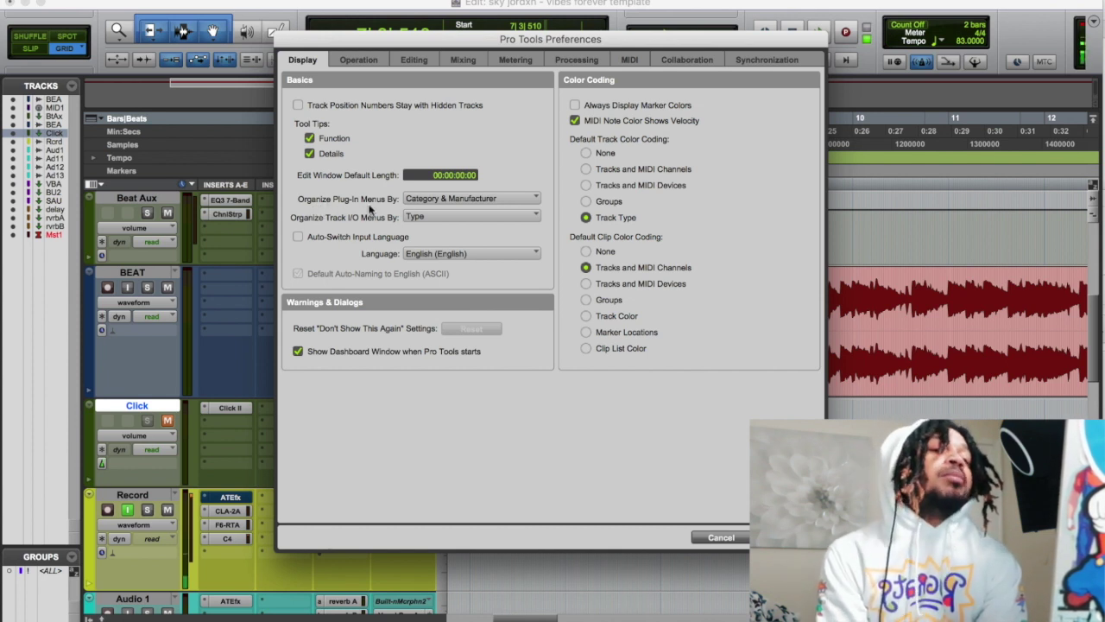
click(456, 199)
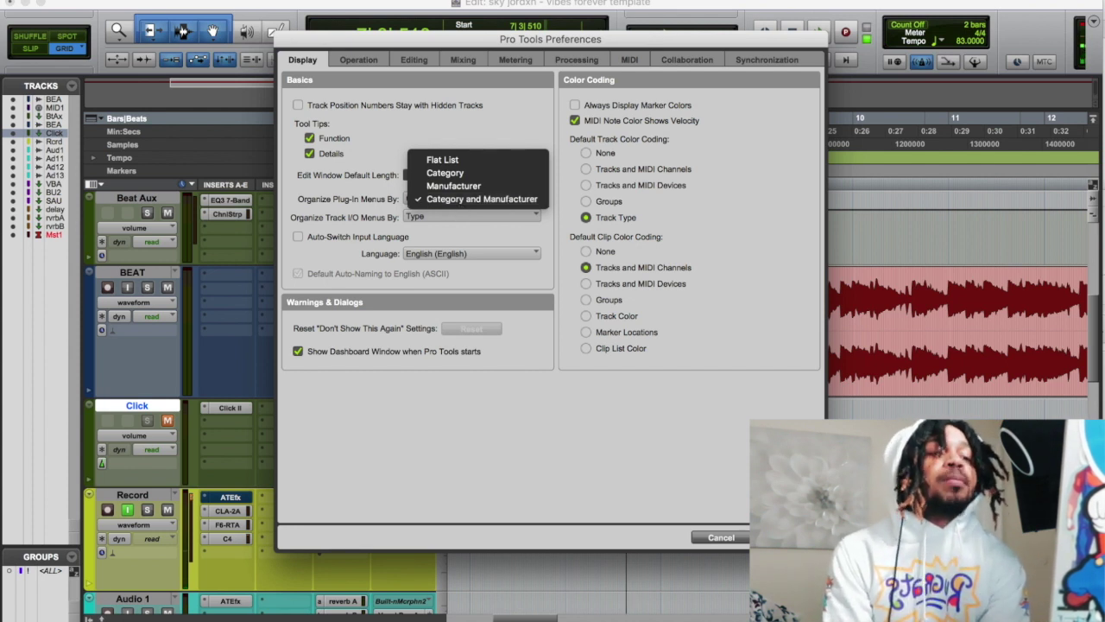
click(714, 539)
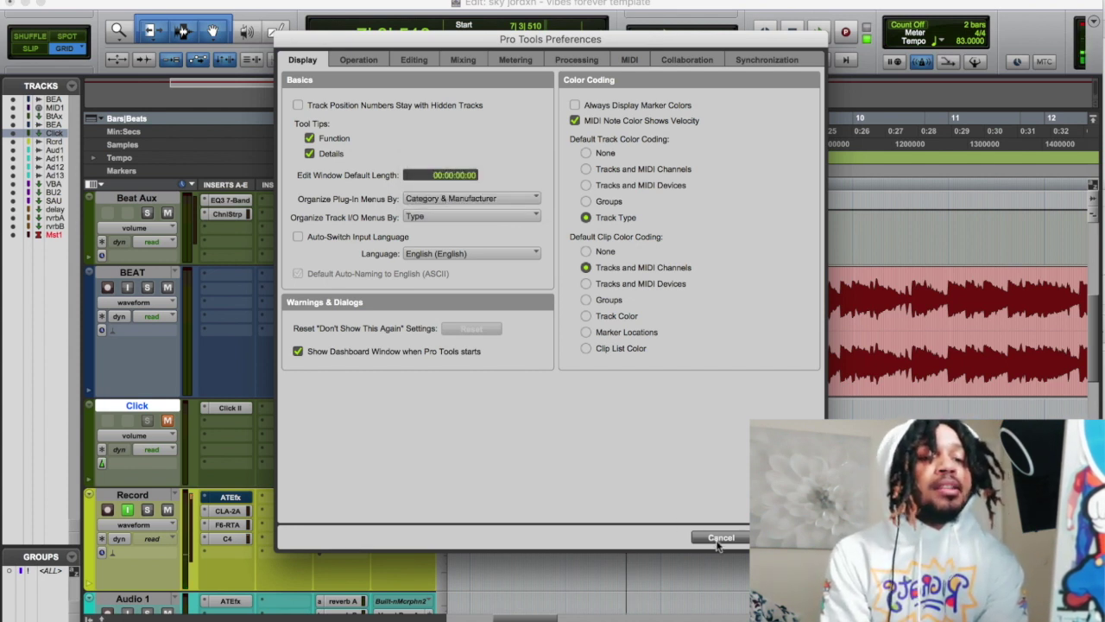
click(717, 538)
Step: Browse the insert plug-in choices for the Record track by category and manufacturer, including Other, Waves Audio and Antares
click(286, 496)
mouse_move(304, 530)
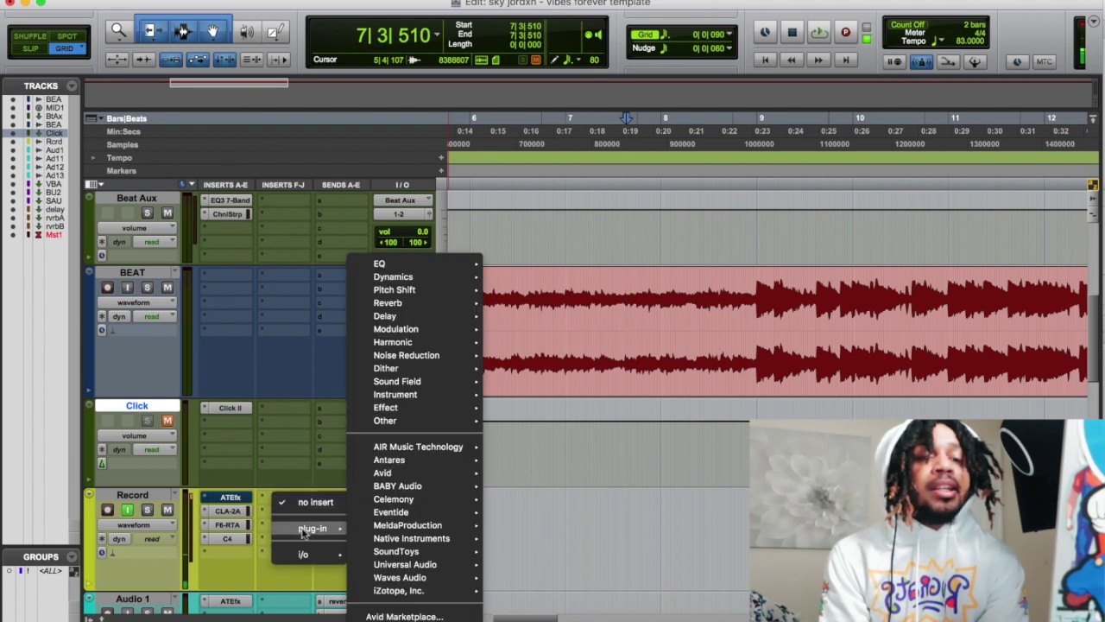
mouse_move(404, 261)
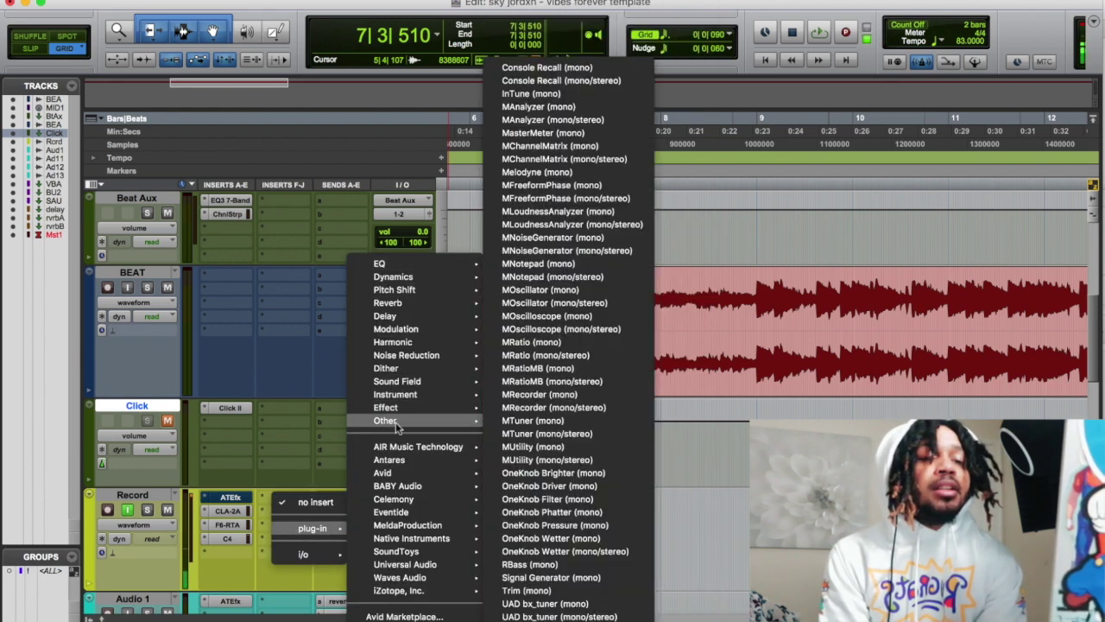
mouse_move(399, 579)
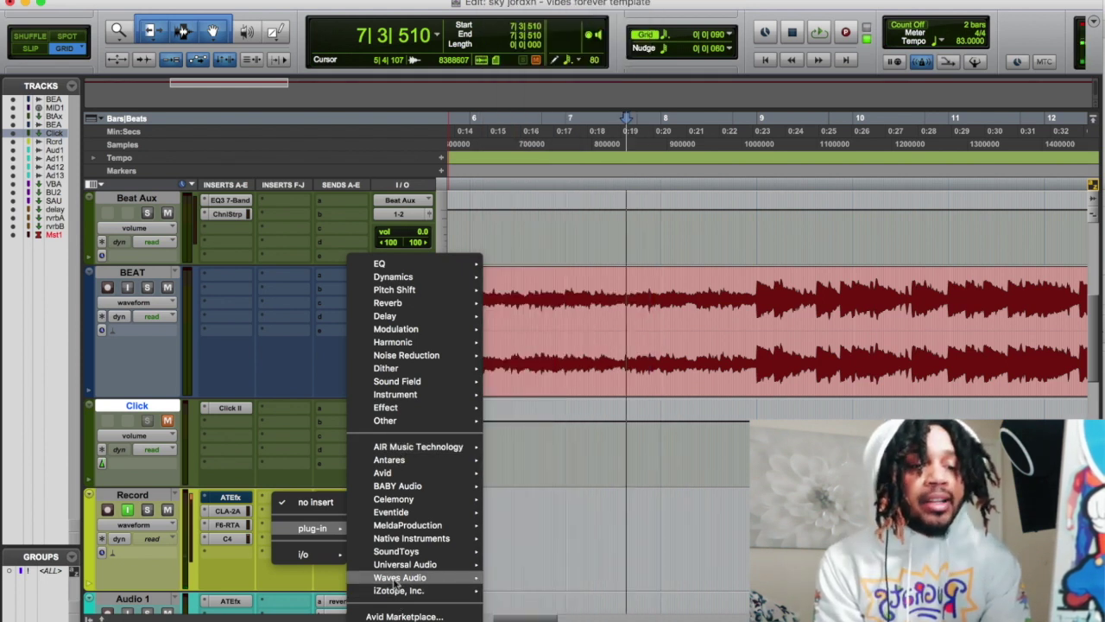
scroll(524, 603, down, 3)
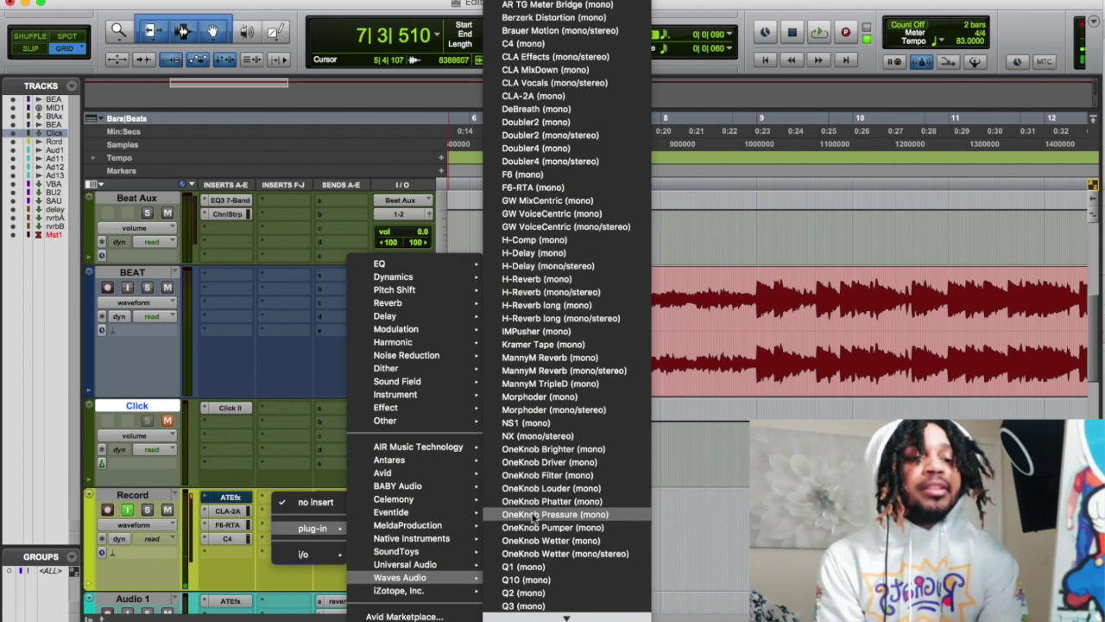
mouse_move(423, 460)
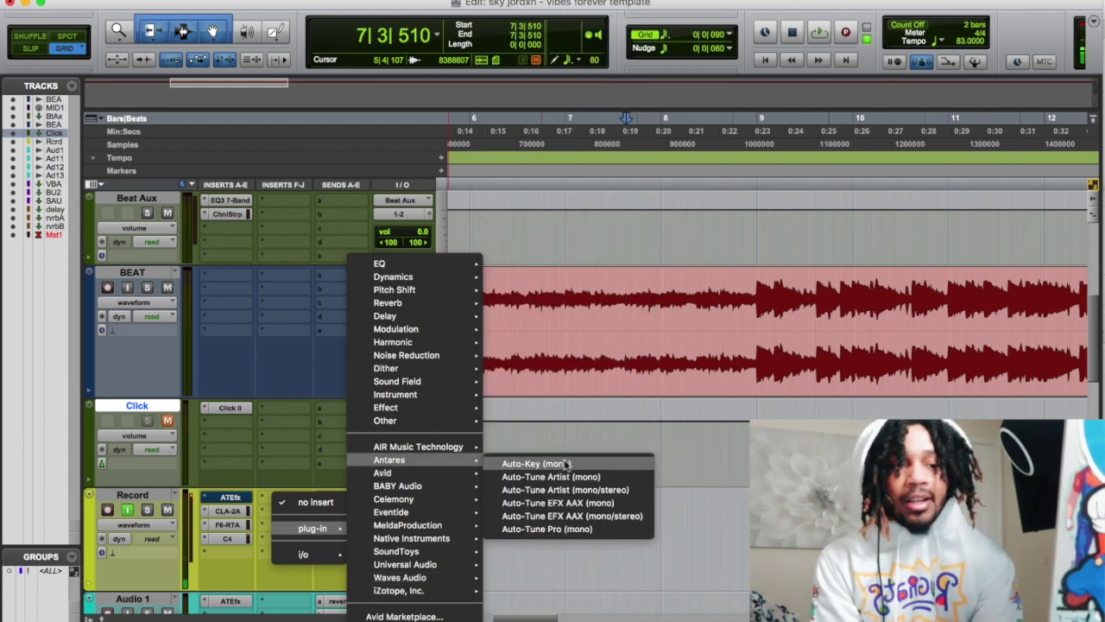
mouse_move(455, 540)
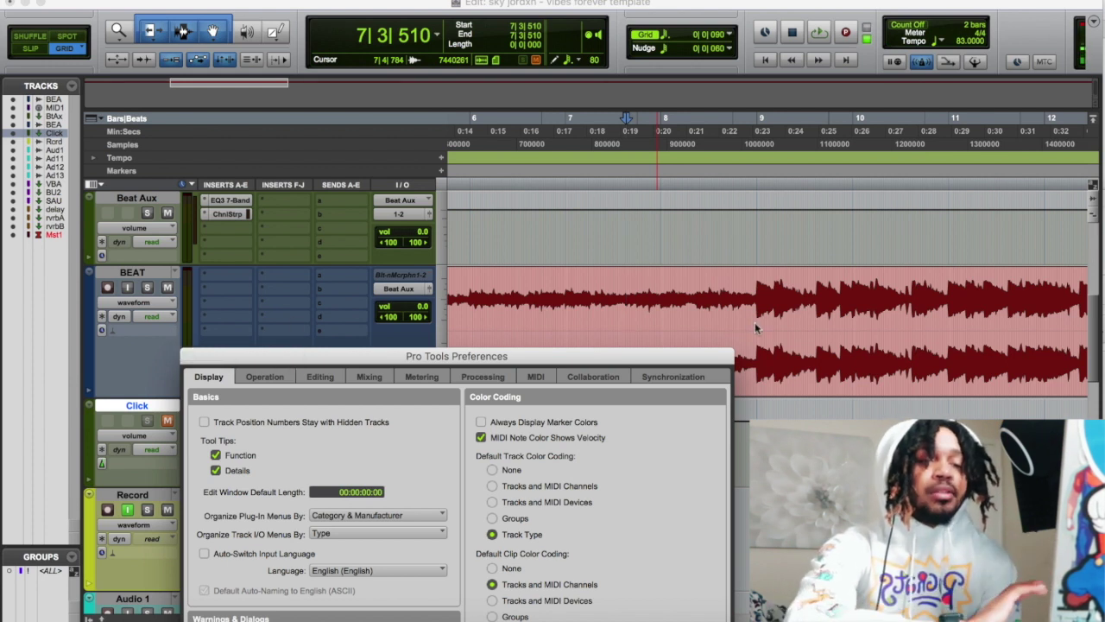
Step: Set the default clip color coding to Track Color in the Display preferences and apply it
drag(602, 356, 625, 201)
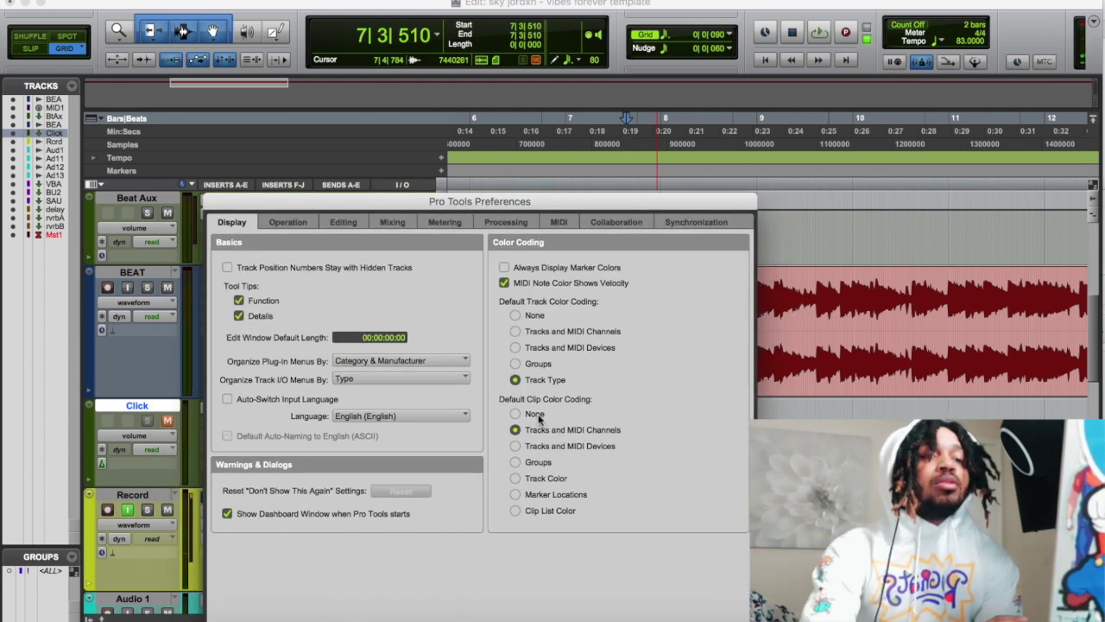
click(515, 478)
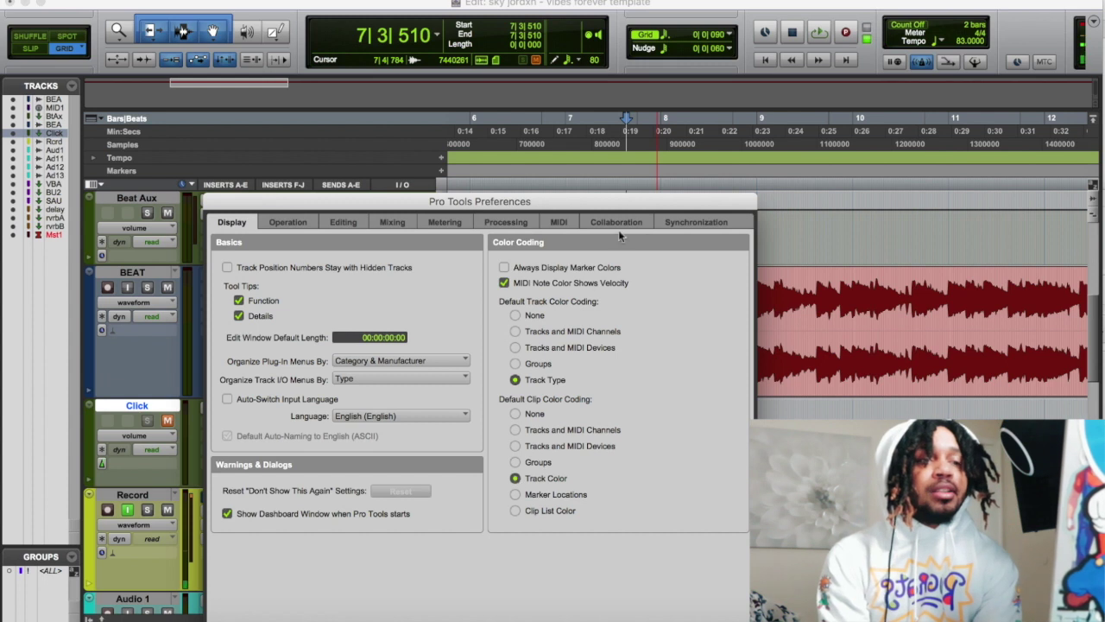
drag(479, 201, 476, 1)
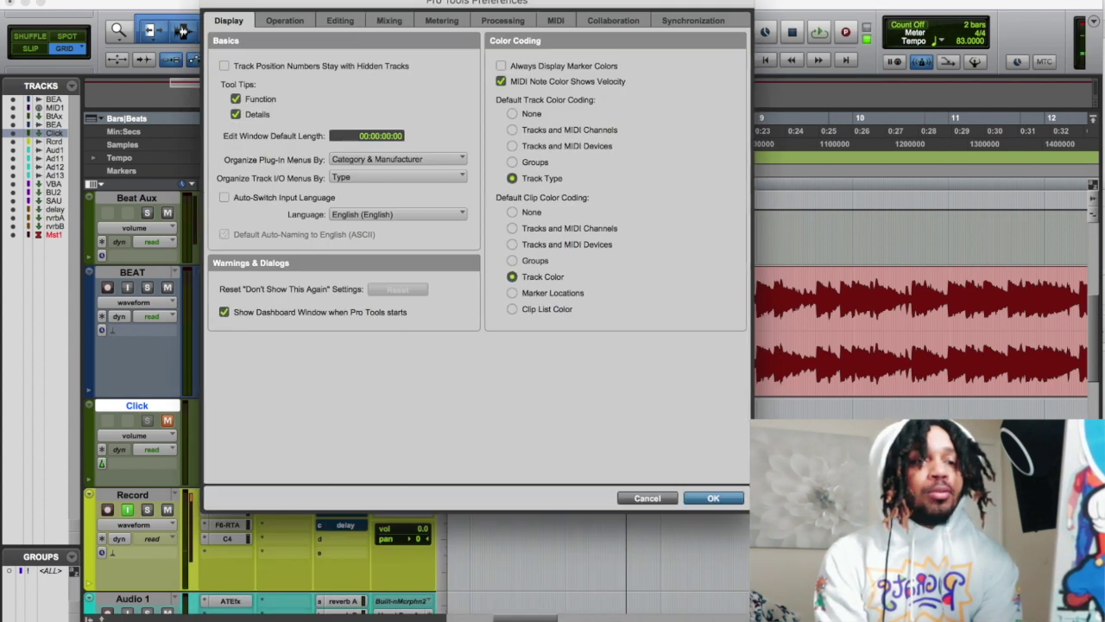
click(710, 499)
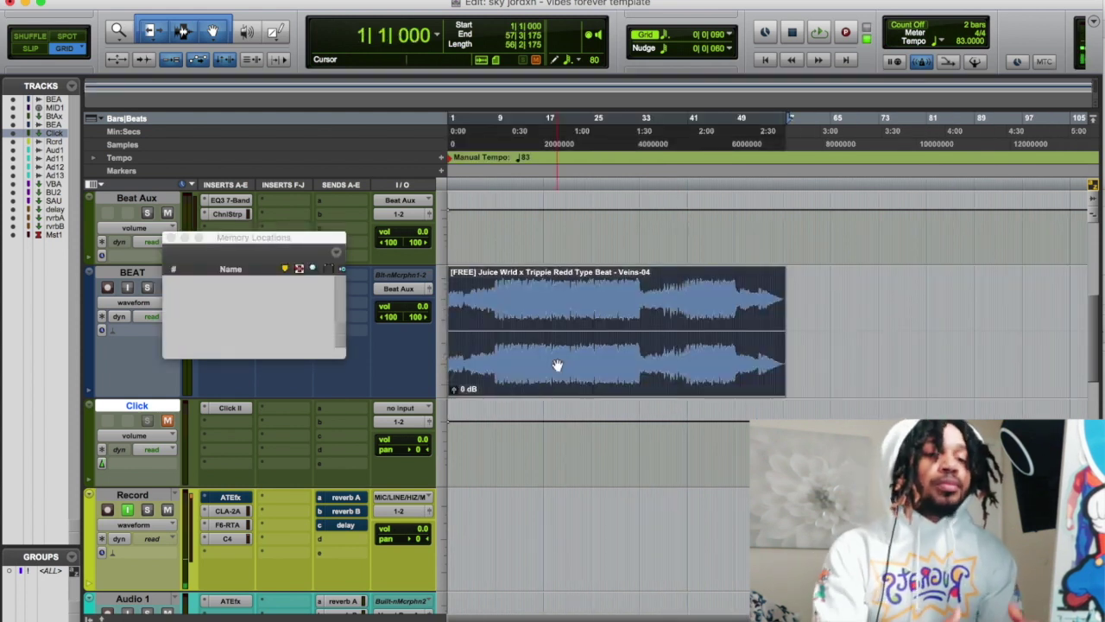
Step: Save the current beat selection as a Selection memory location with Absolute reference, named "bounce"
click(336, 253)
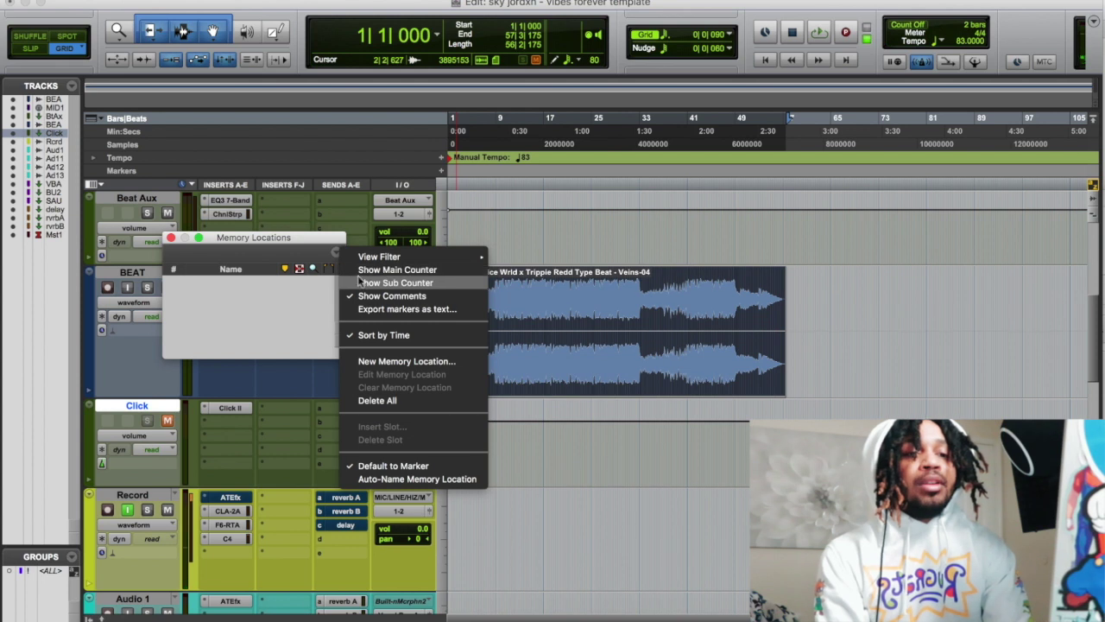
click(336, 253)
click(336, 253)
click(374, 361)
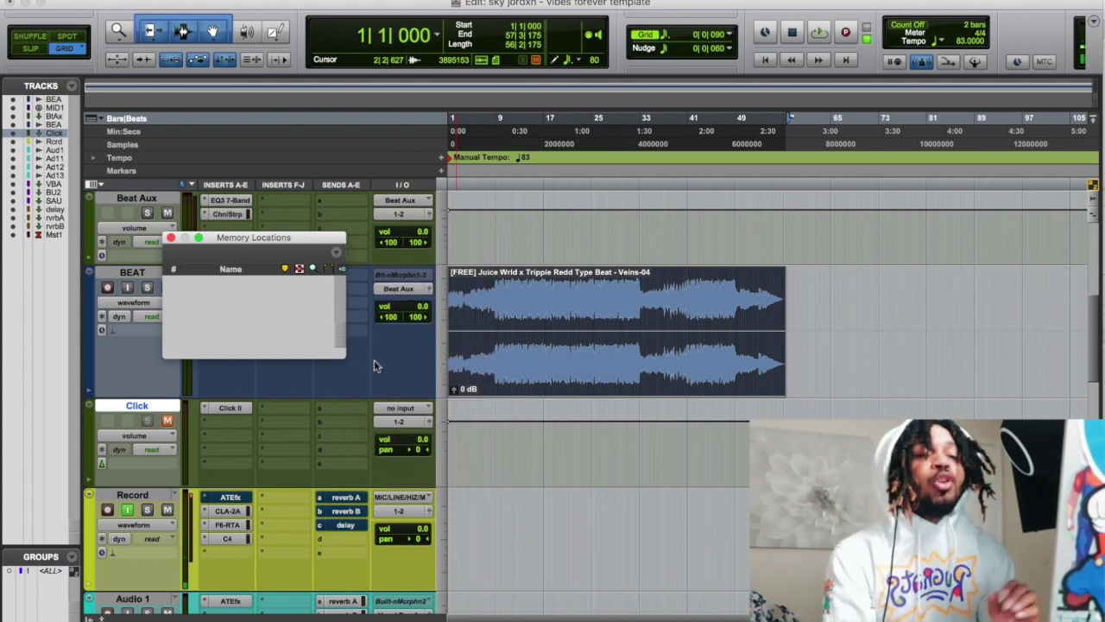
click(453, 180)
click(527, 174)
click(545, 189)
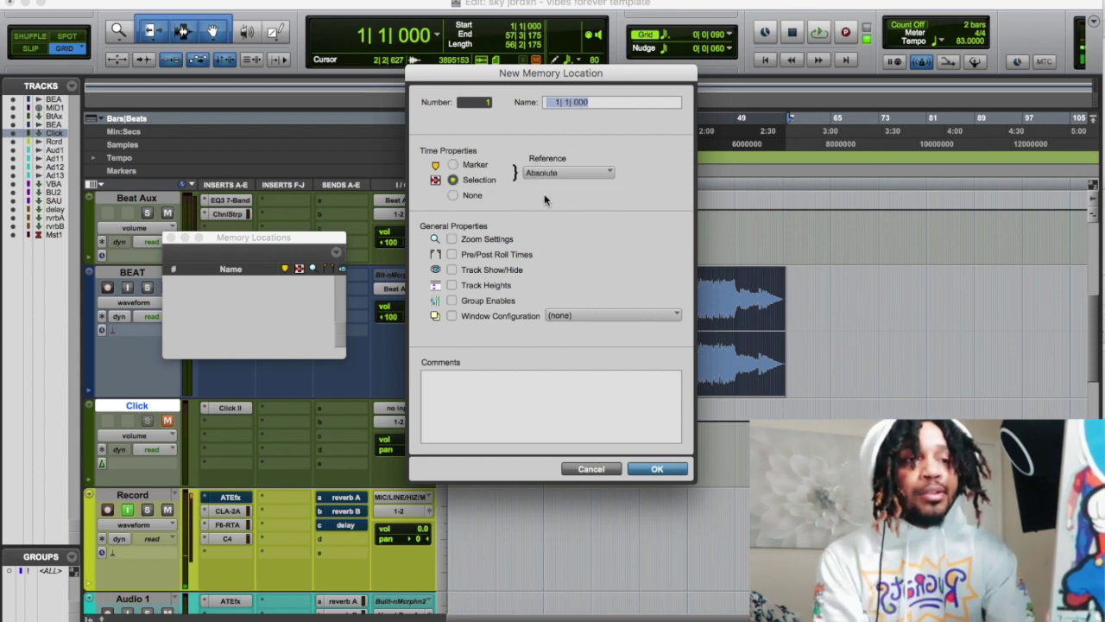
text(bounc)
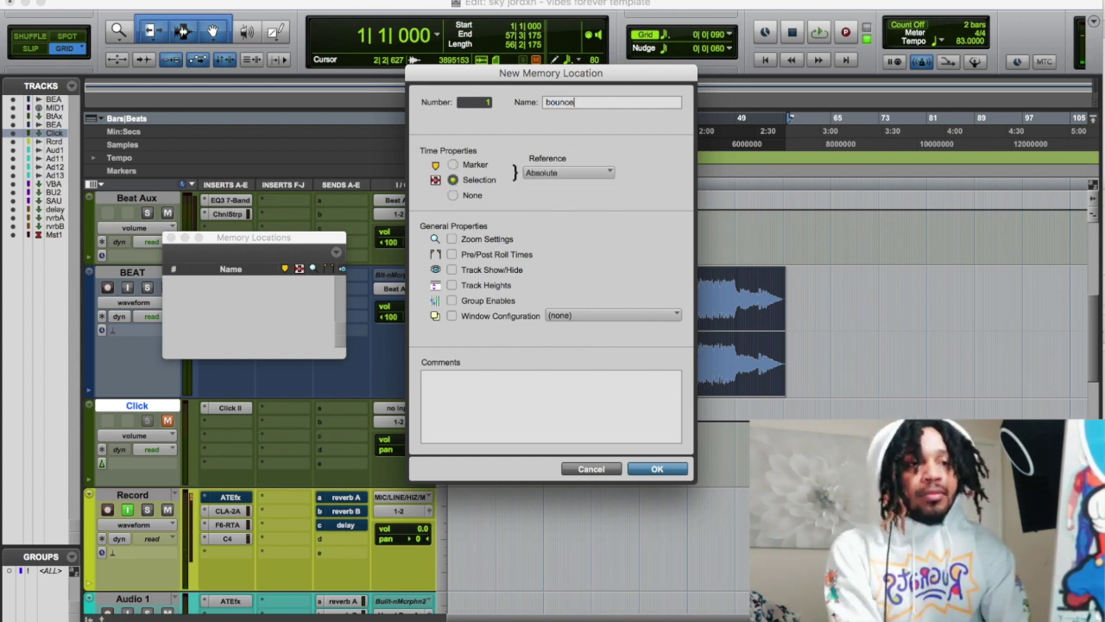
text(e)
key(Return)
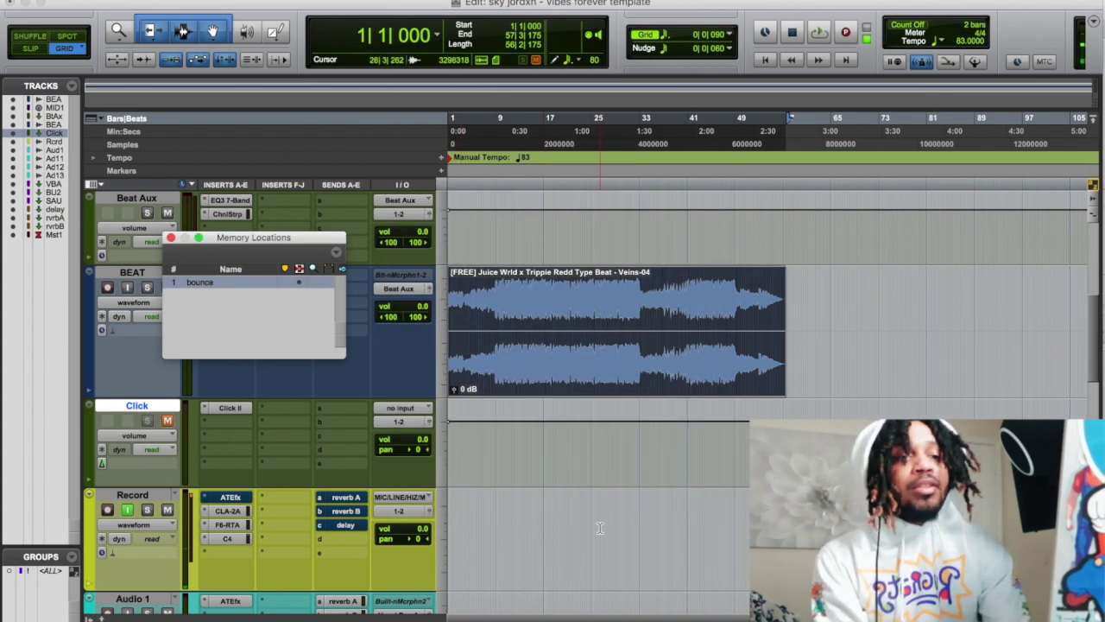
Step: Place the edit cursor near bar 11 and recall the bounce memory location to reselect the full beat
click(509, 501)
click(199, 282)
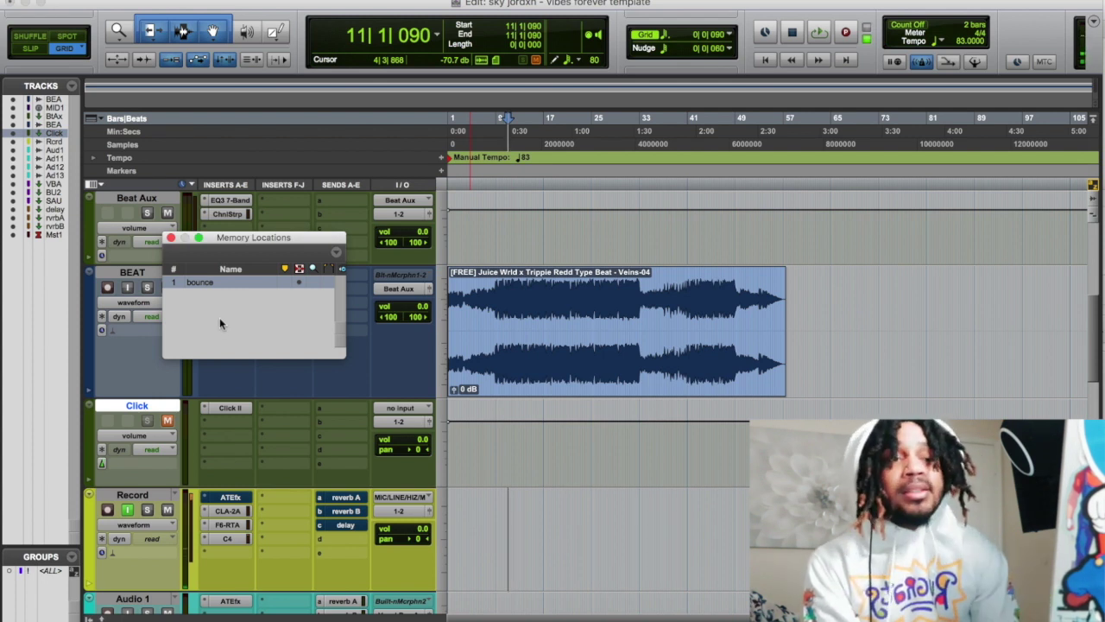
click(210, 283)
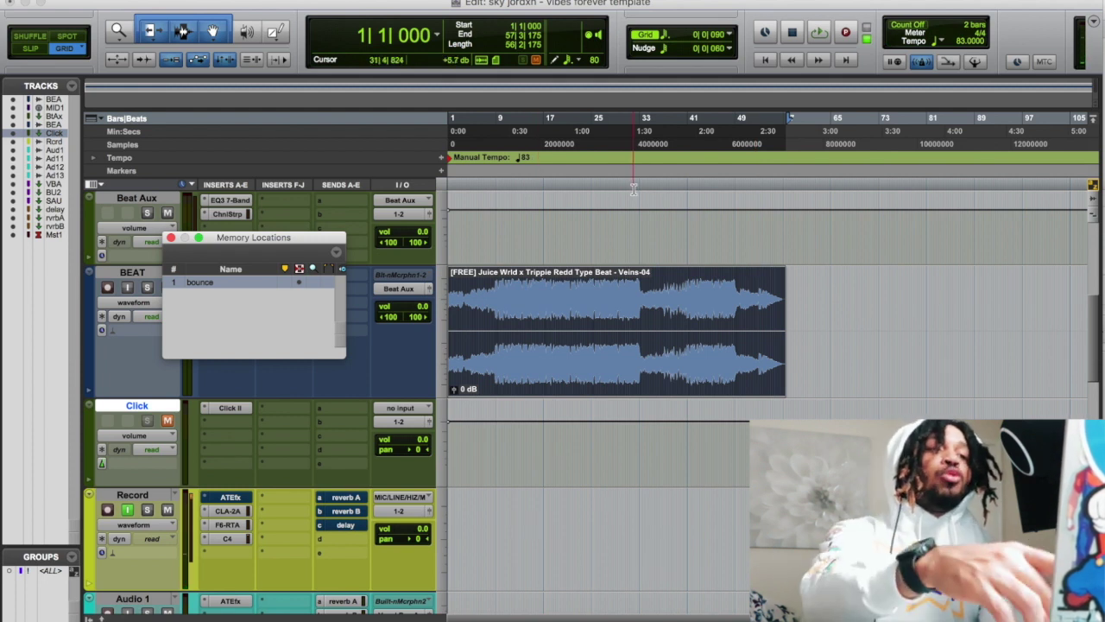
Step: Place the edit cursor at 33|1|000 and create a Bar | Beat marker memory location named "Bridge" there
scroll(644, 184, up, 3)
click(736, 179)
scroll(736, 180, up, 3)
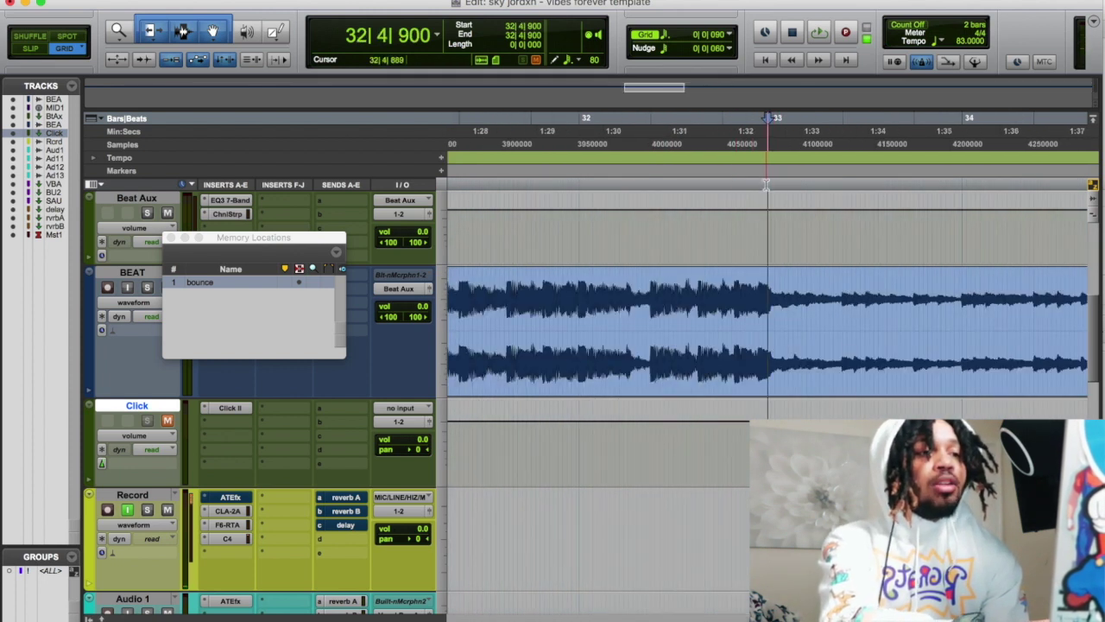
click(767, 184)
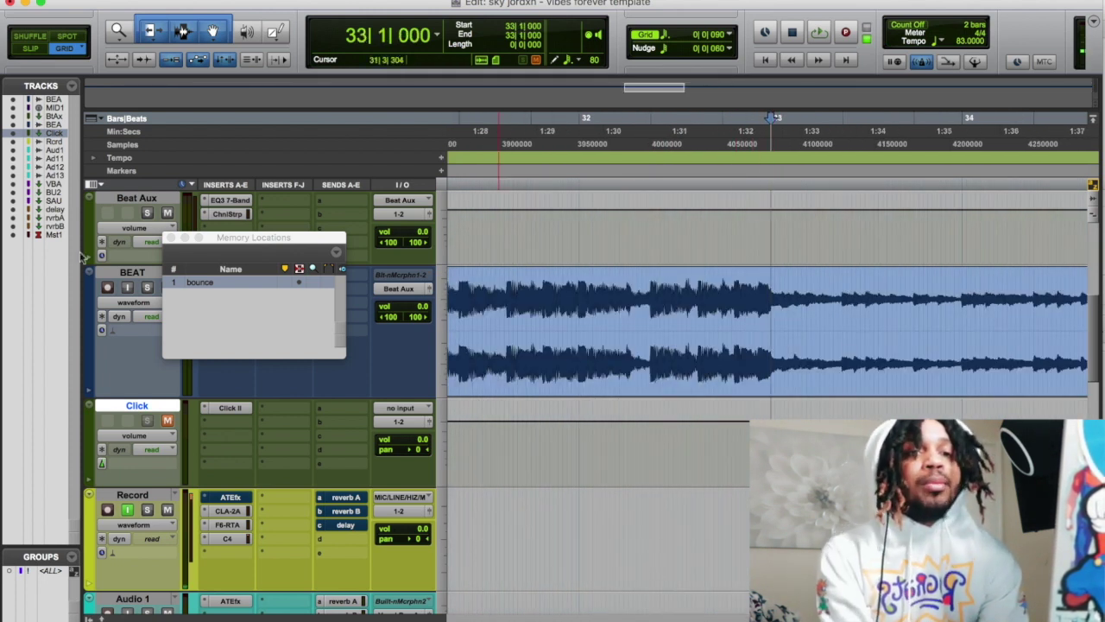
click(324, 253)
click(335, 253)
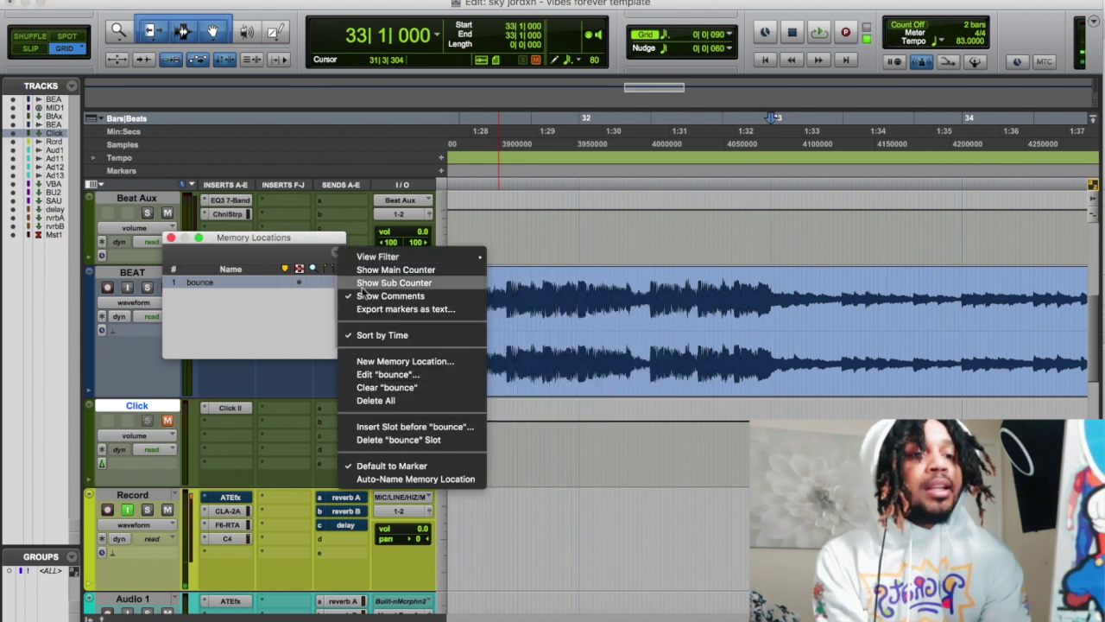
click(379, 361)
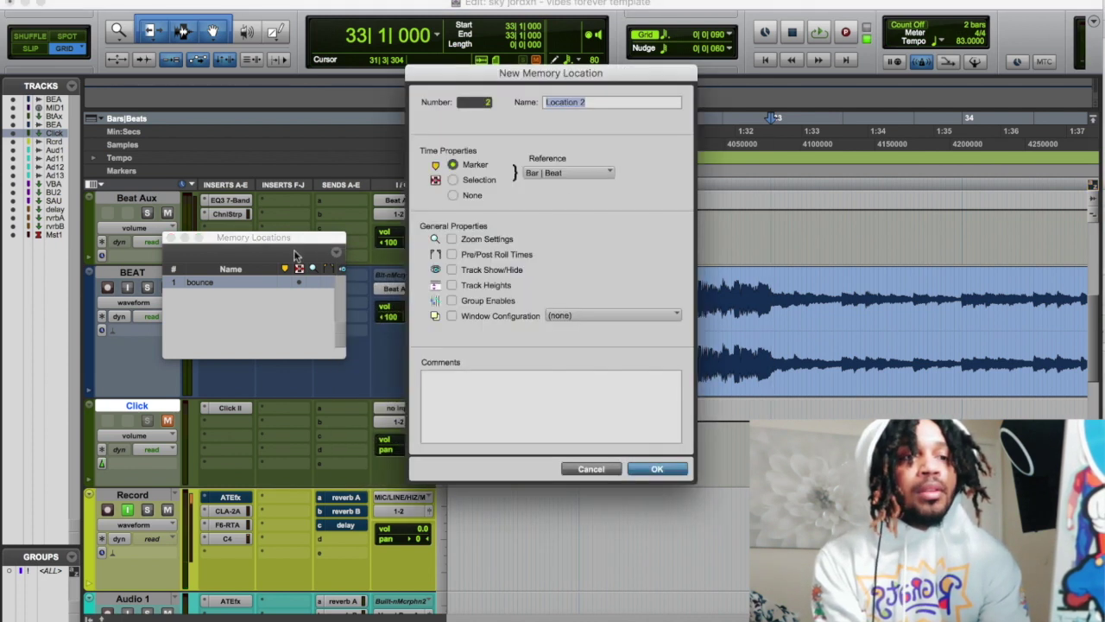
double_click(618, 102)
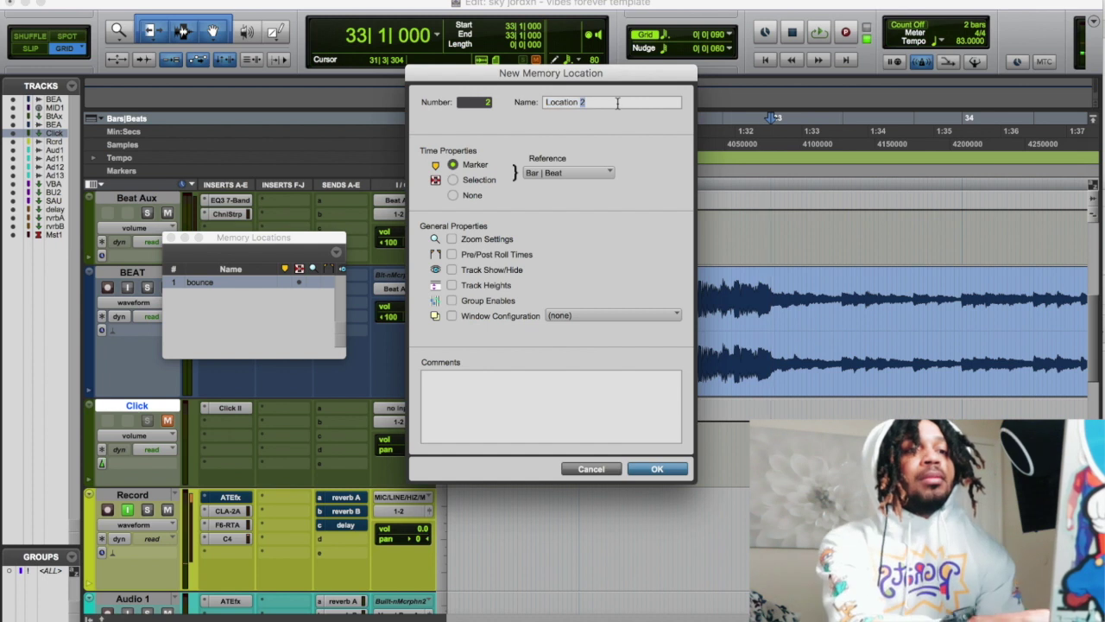
triple_click(621, 103)
text(Bridge)
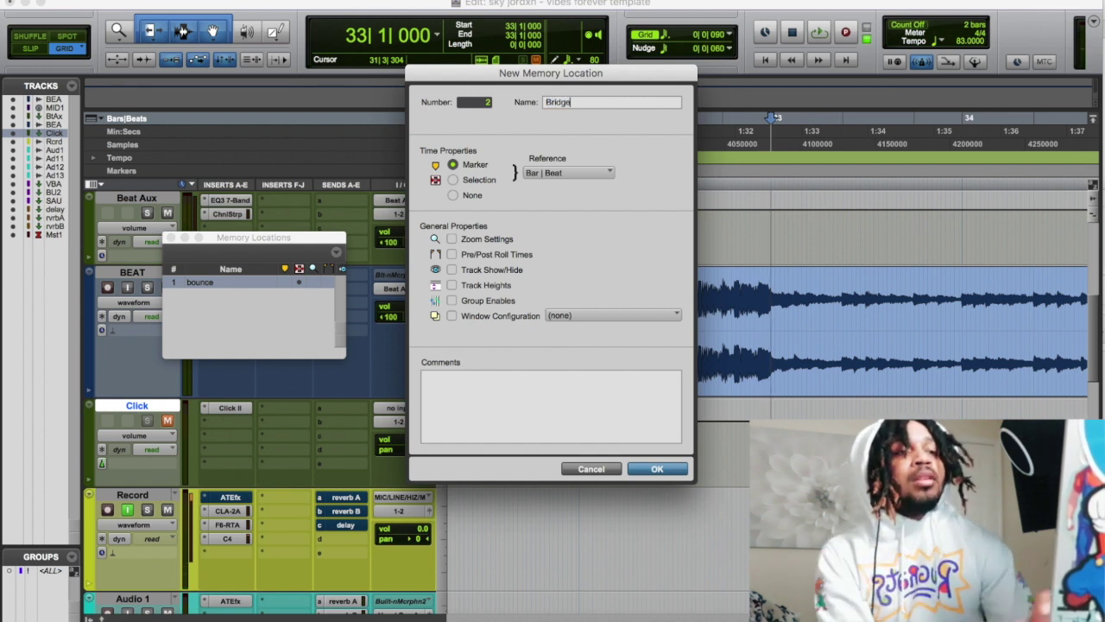
key(Return)
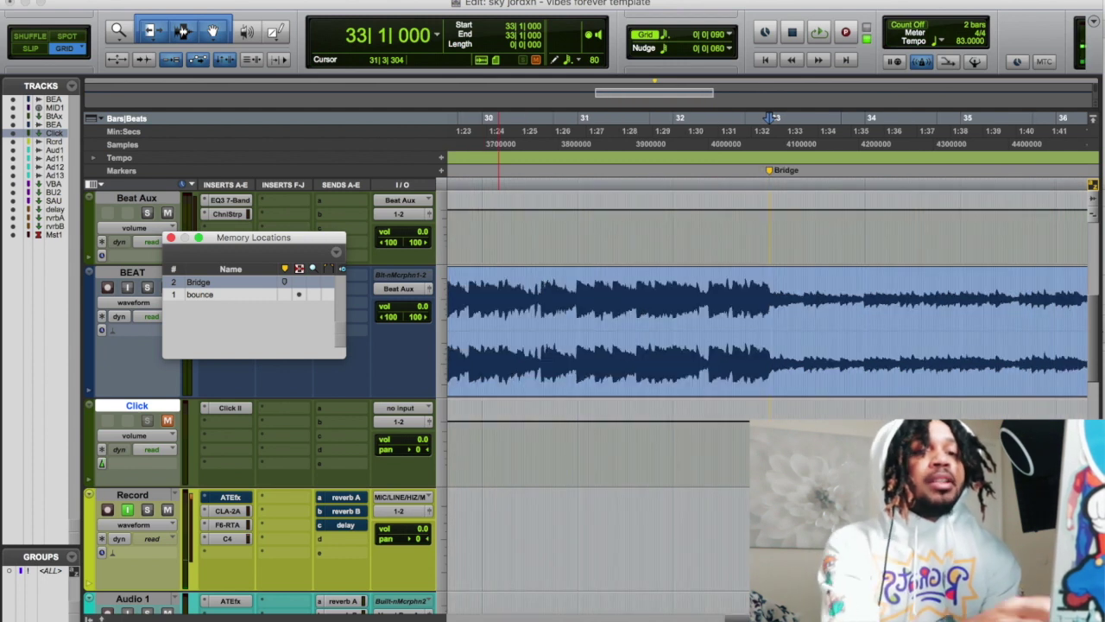
Step: Recall the bounce memory location followed by the Bridge marker
click(202, 295)
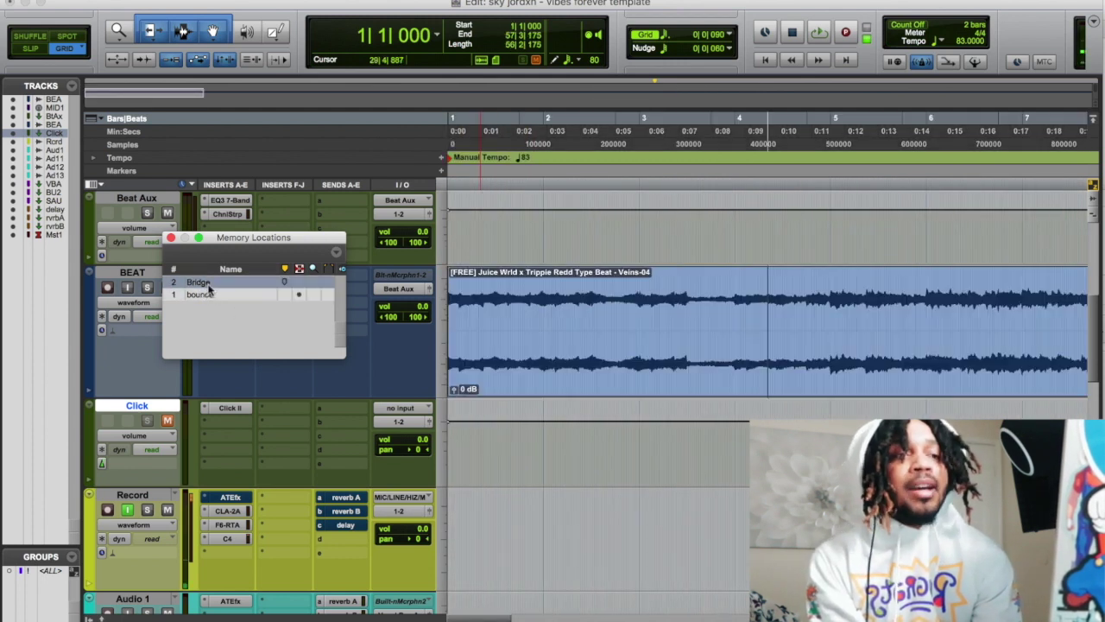
click(212, 284)
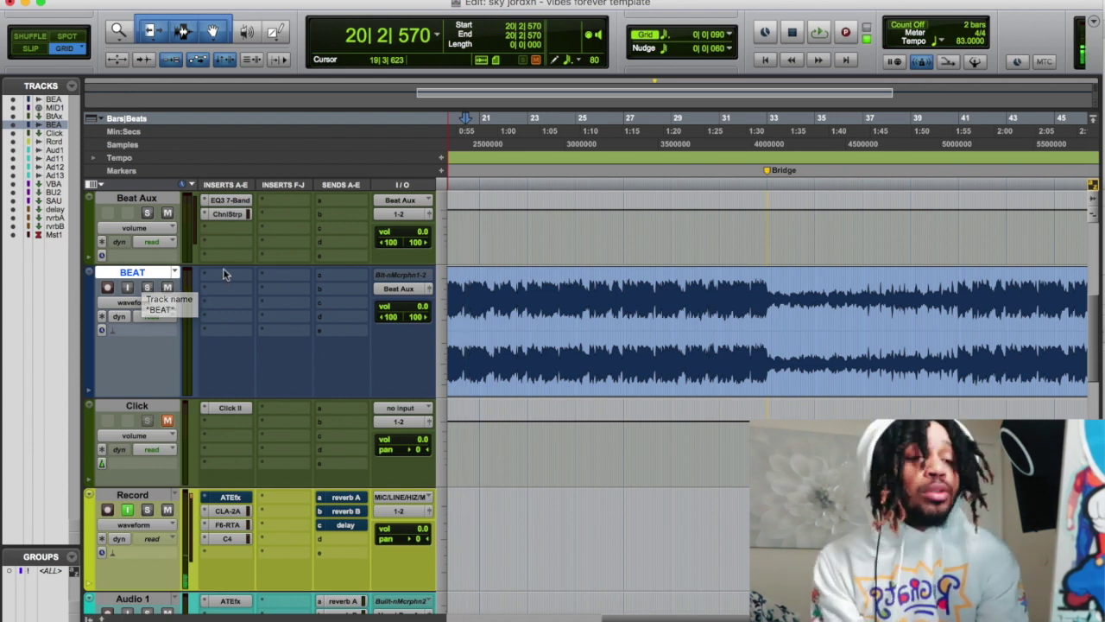
Step: Move the Audio 1 and Audio 1.dup1 tracks together to directly below the BEAT track
scroll(450, 298, down, 3)
scroll(450, 298, up, 2)
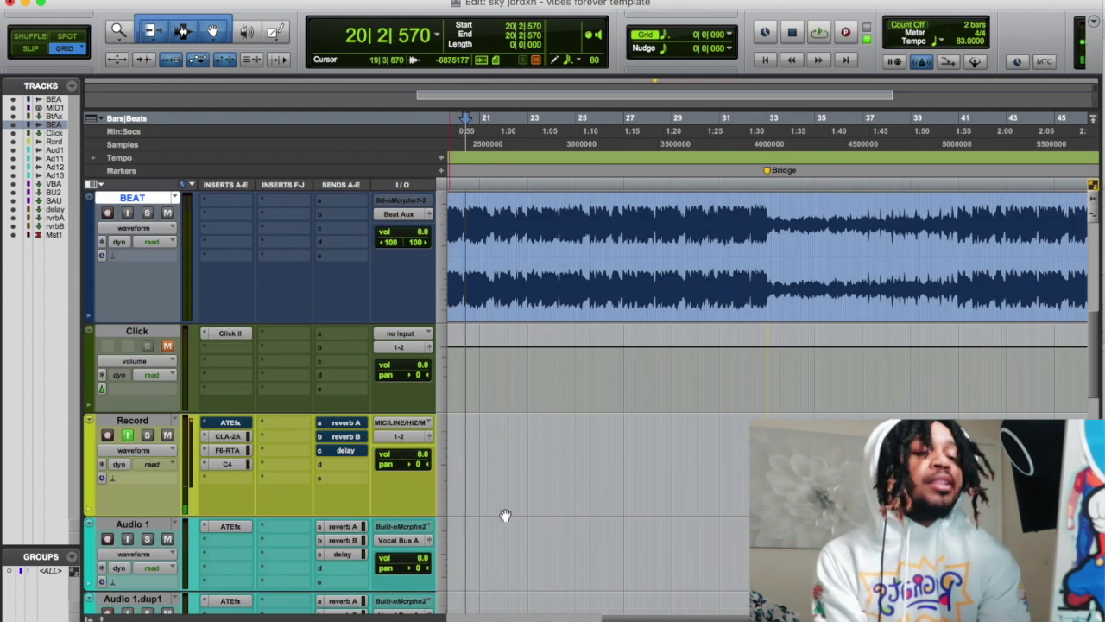
click(143, 524)
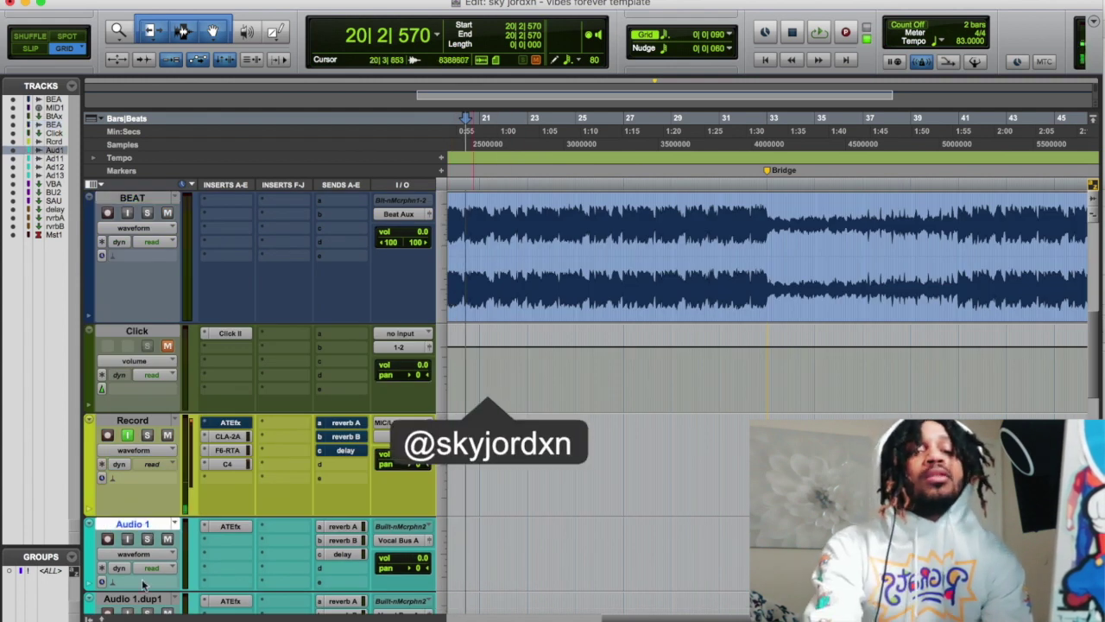
shift+click(145, 598)
drag(145, 599, 184, 334)
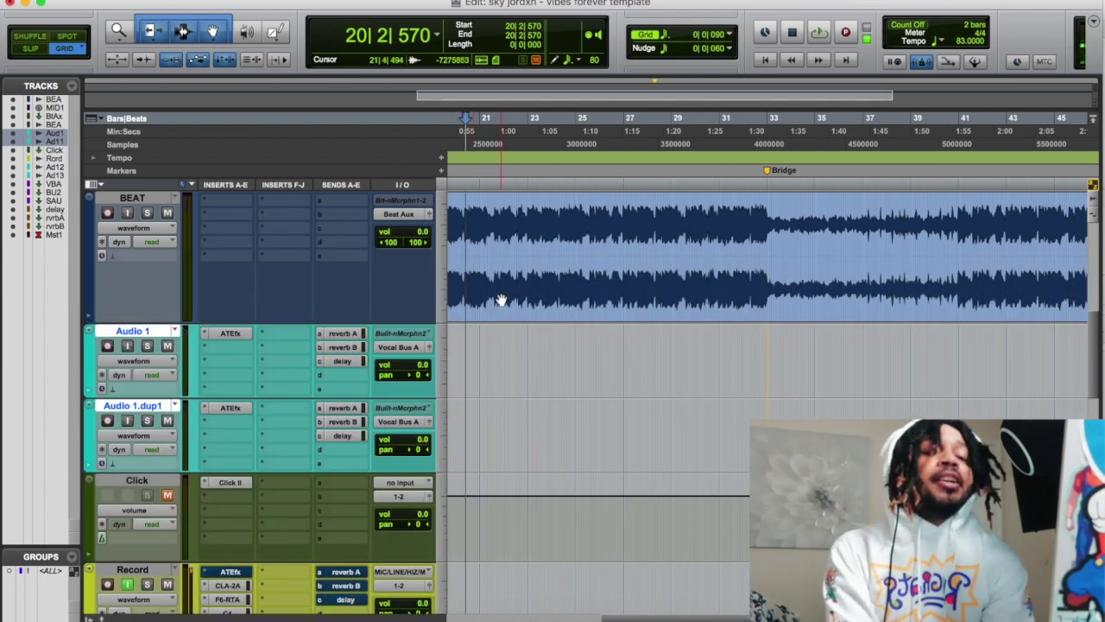
Step: Place the stereo beat clip on the Audio 1 and Audio 1.dup1 tracks and return it to the BEAT track
drag(506, 316, 549, 383)
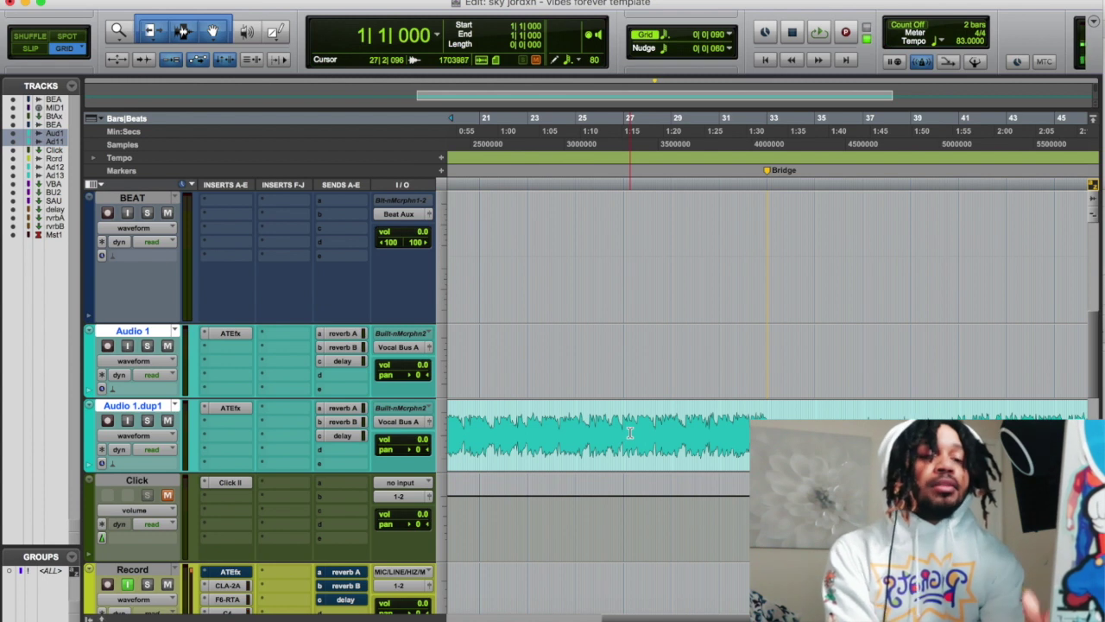
key(super+z)
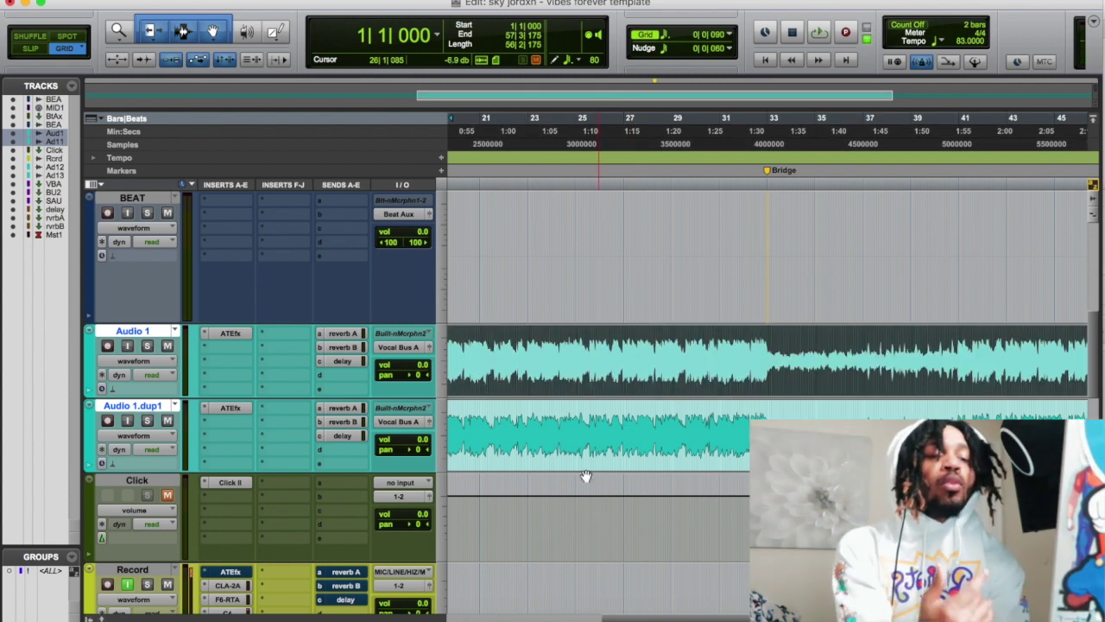
key(p)
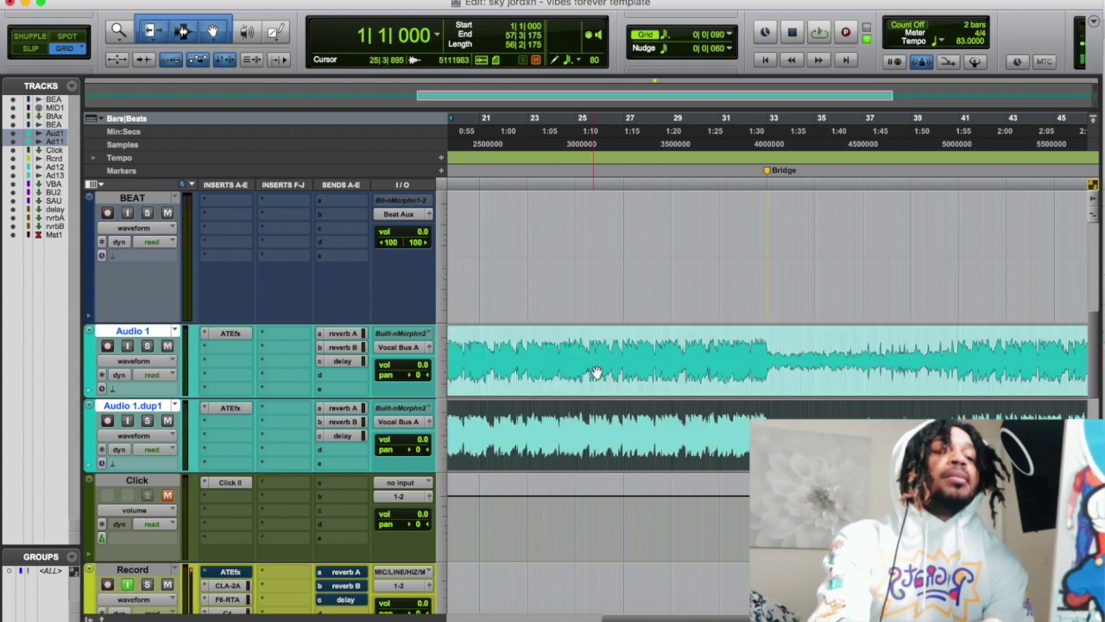
key(semicolon)
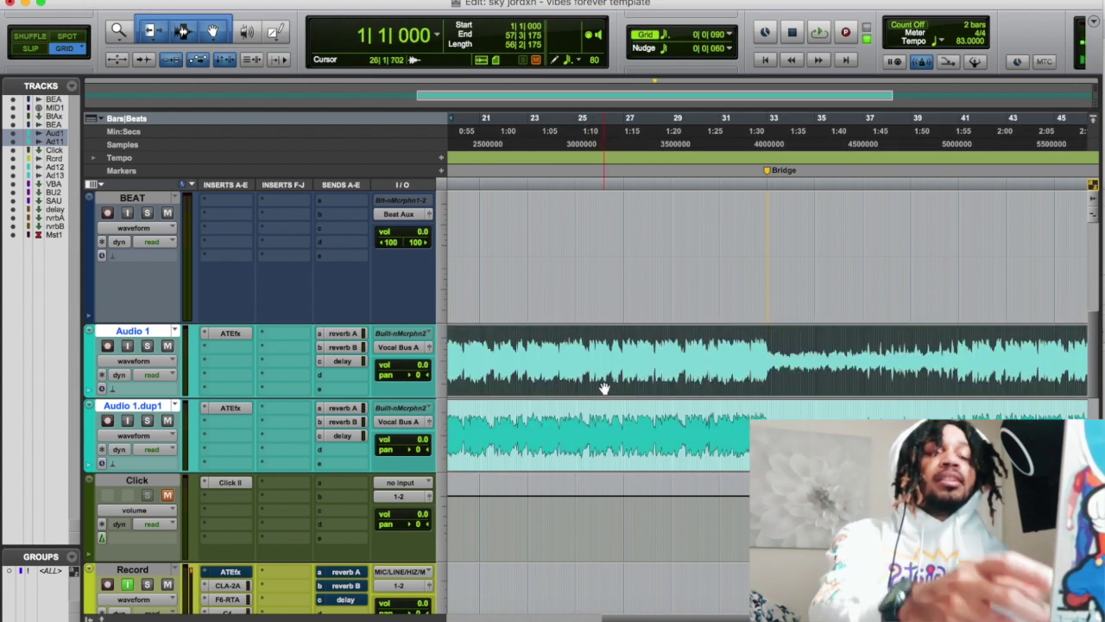
drag(599, 451, 579, 278)
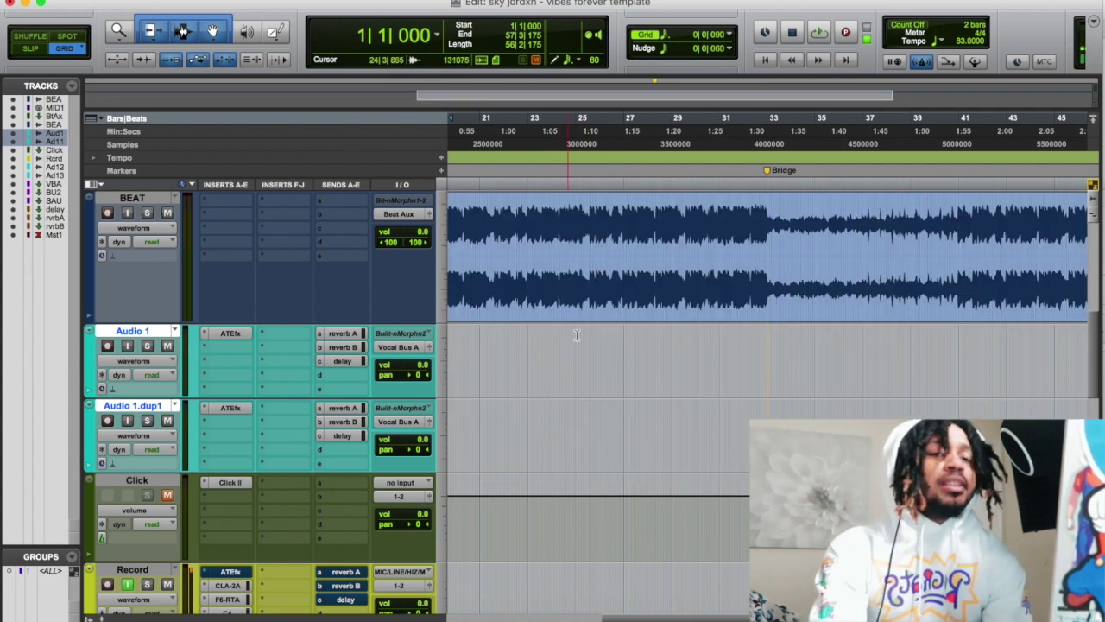
Step: Split the stereo BEAT track into separate mono tracks
click(173, 202)
click(90, 201)
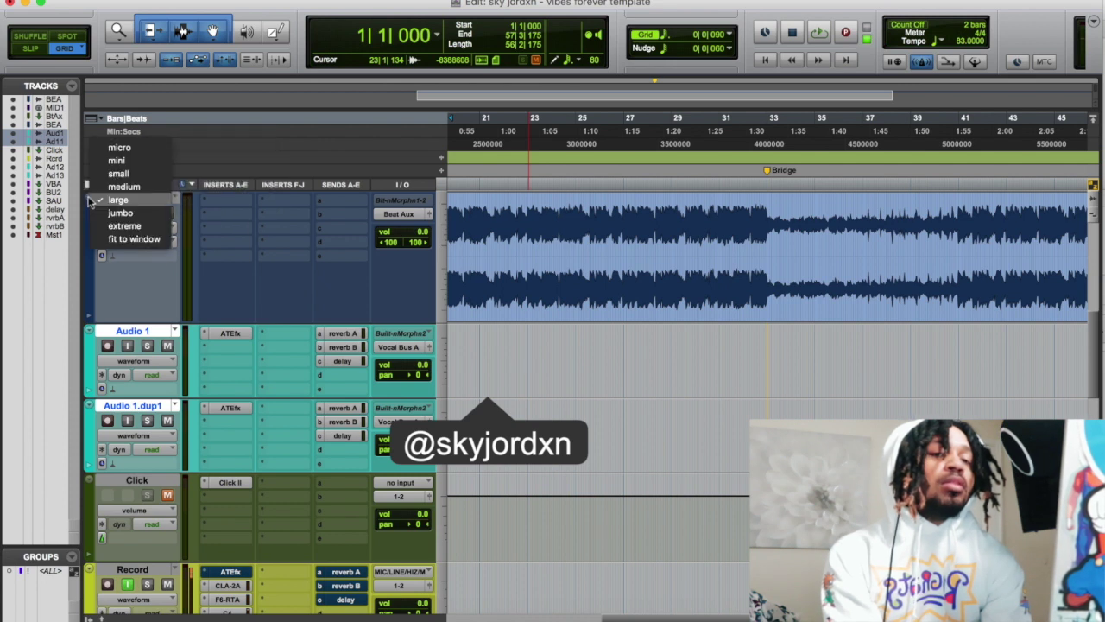
click(152, 201)
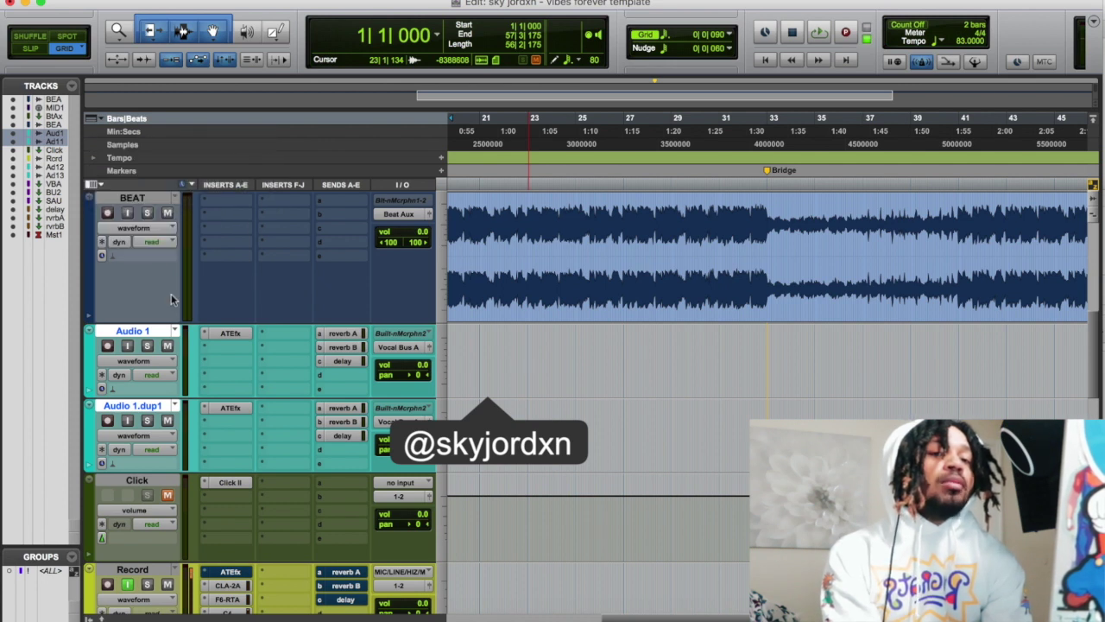
right_click(155, 197)
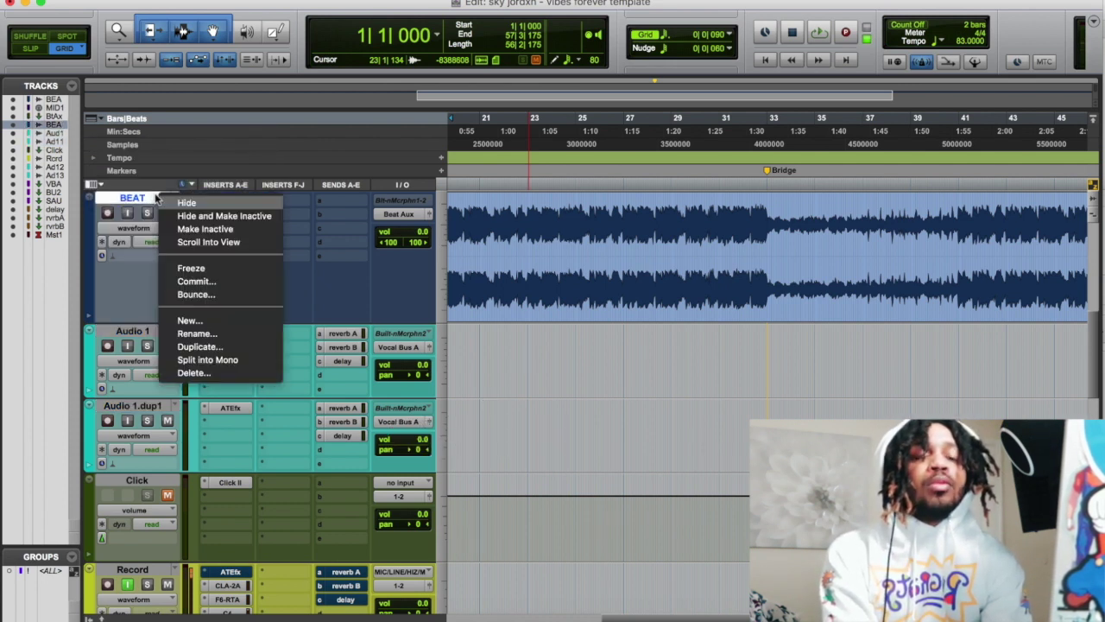
click(185, 361)
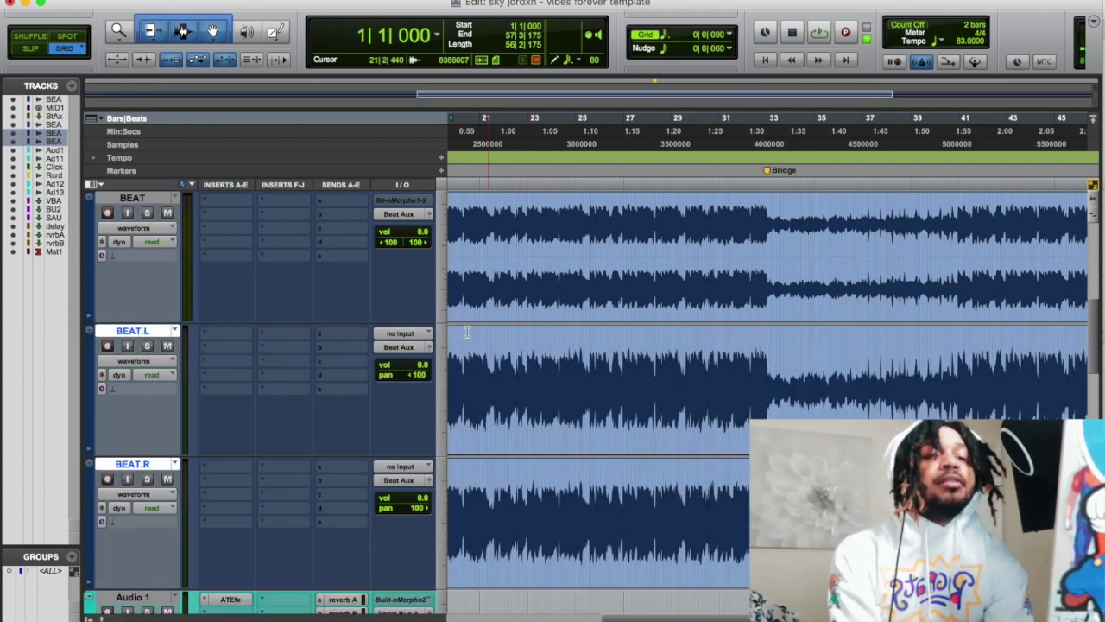
Step: Mute the stereo clip on BEAT and the clip on BEAT.R, and set the pan of BEAT.L to 0
click(607, 278)
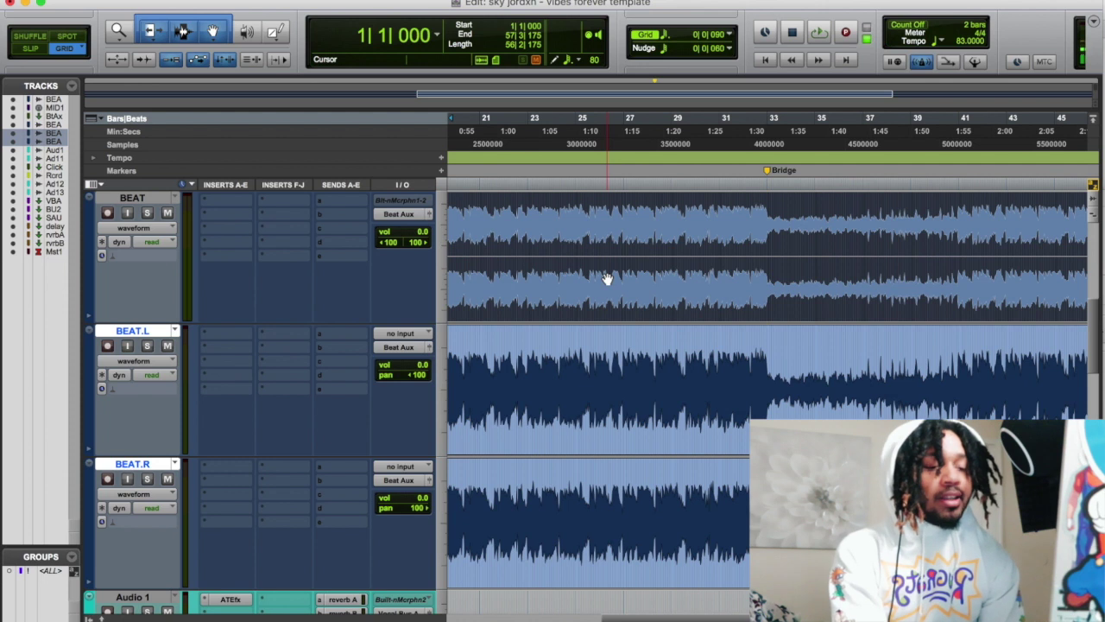
key(super+m)
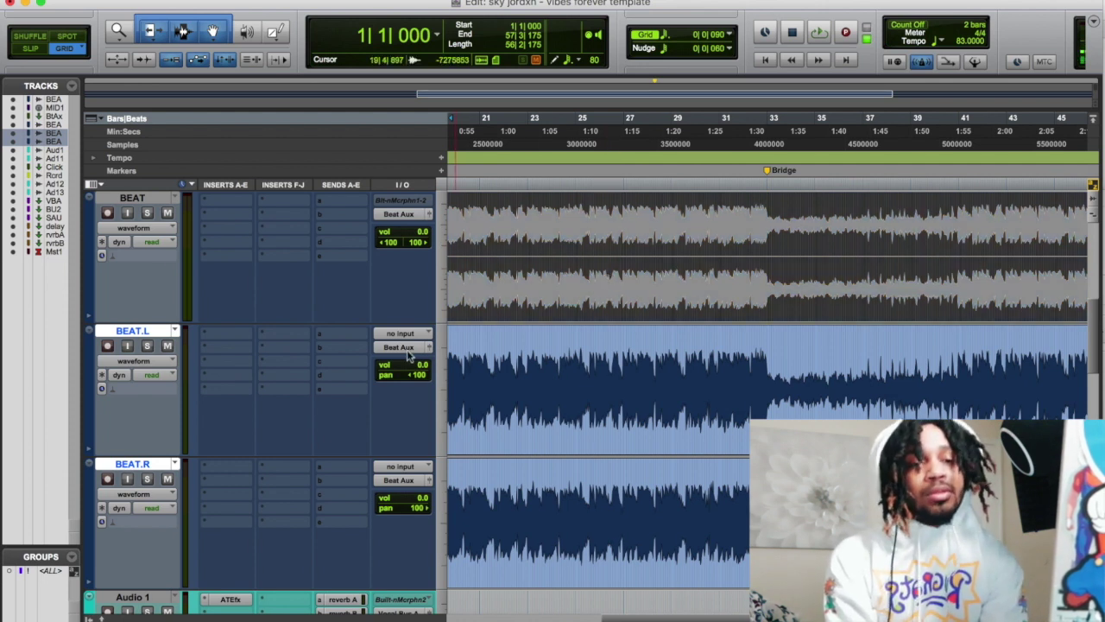
click(557, 583)
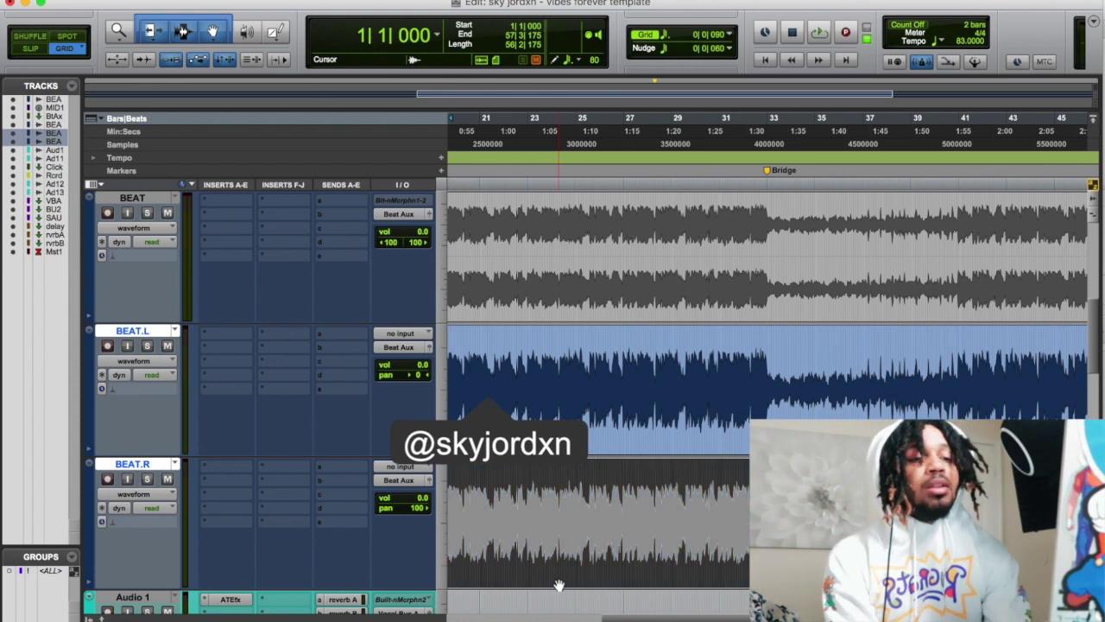
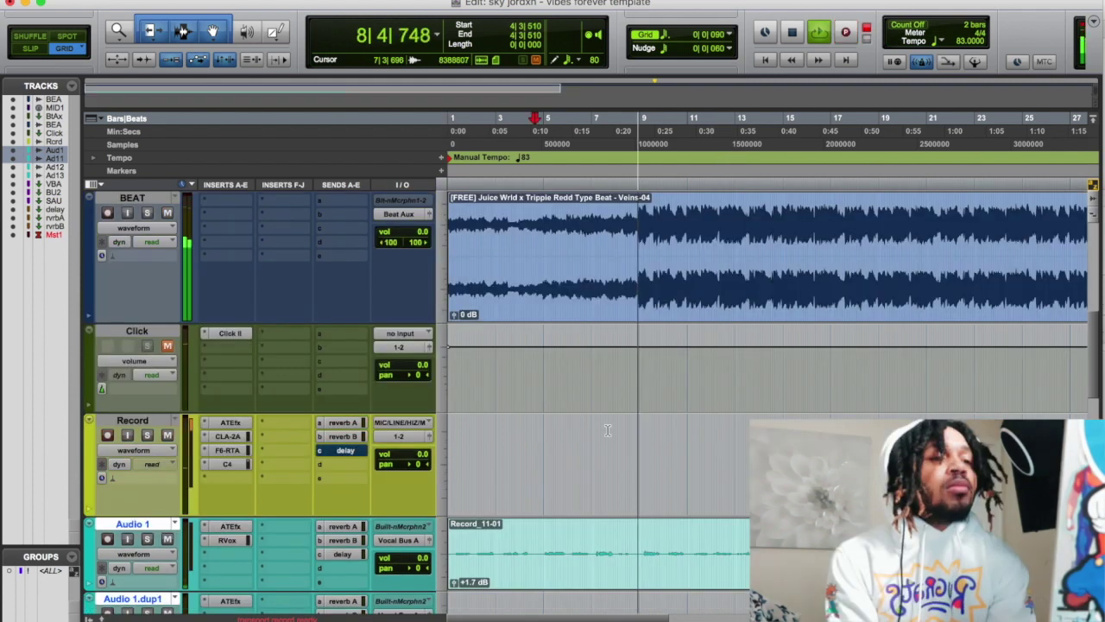
Step: Check the reverb B send on Audio 1 and lower the level of its reverb A send during playback
scroll(602, 422, down, 3)
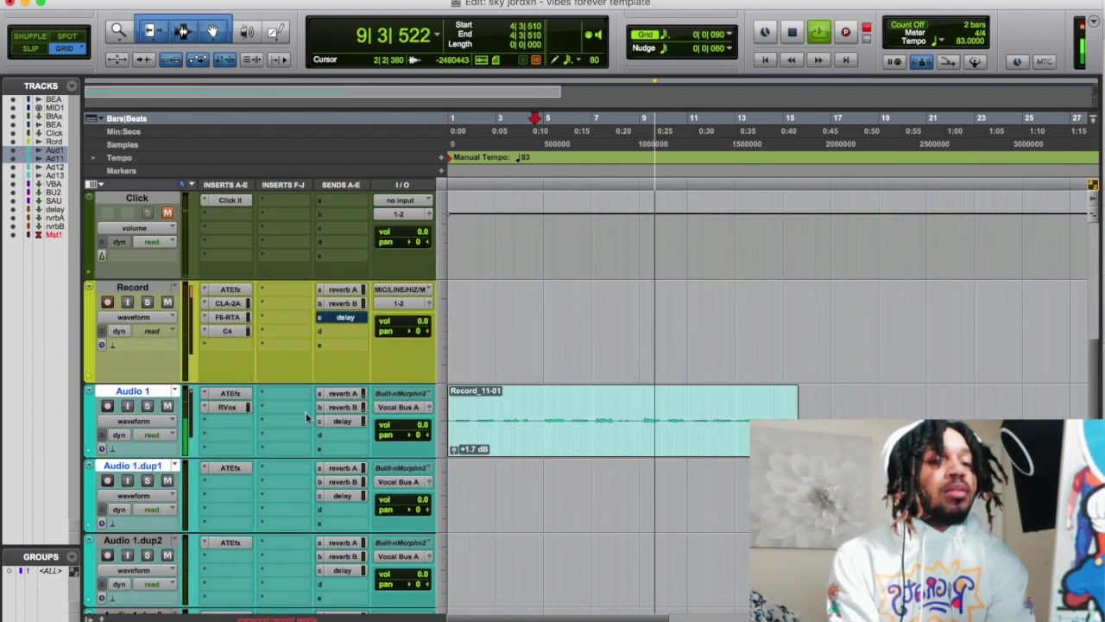
click(342, 406)
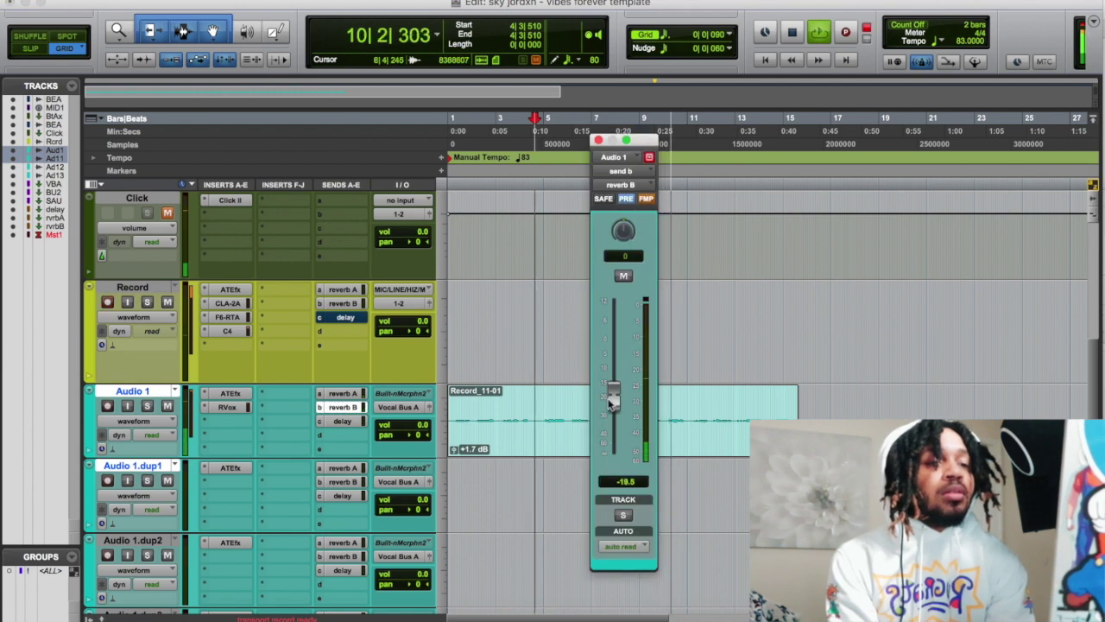
click(342, 393)
drag(614, 367, 614, 391)
click(598, 140)
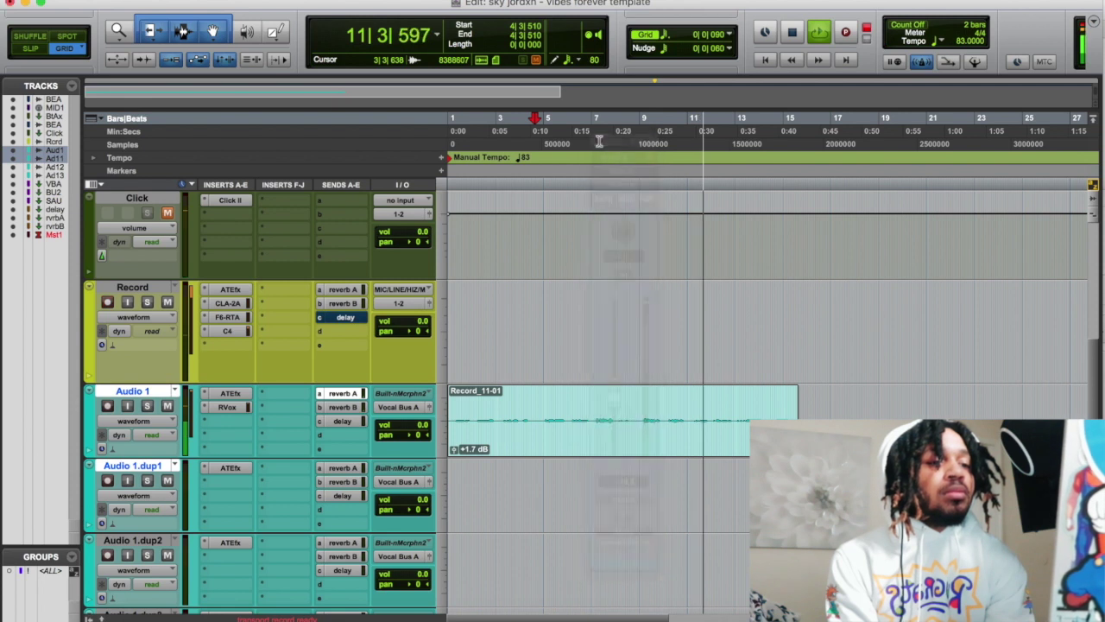
Step: Adjust the clip gain of the stereo beat clip on the BEAT track
scroll(635, 416, up, 5)
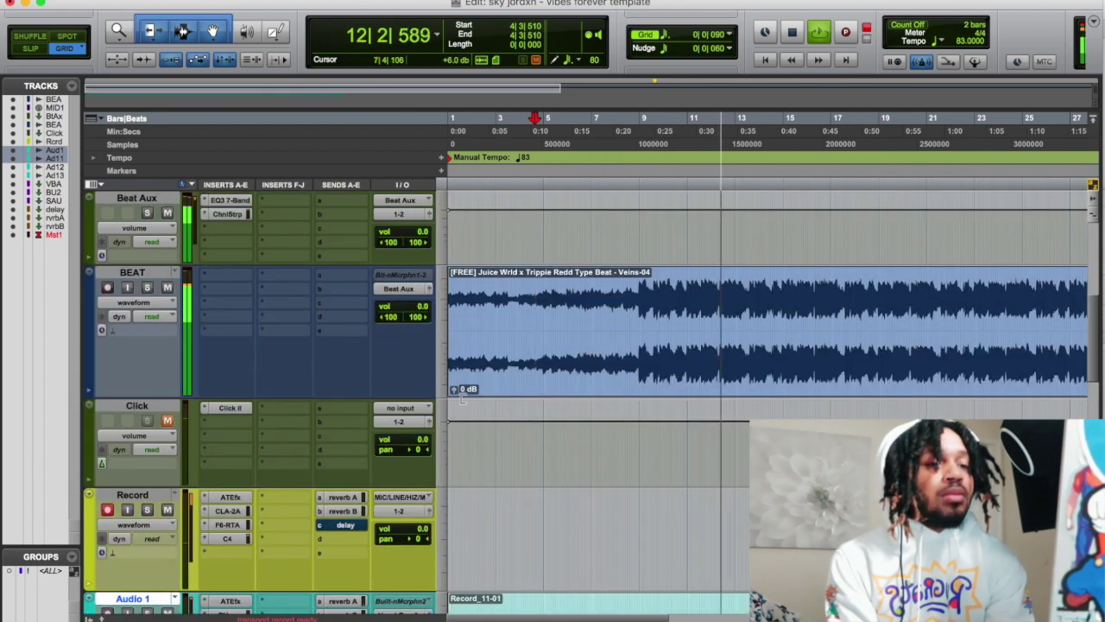
drag(454, 390, 456, 394)
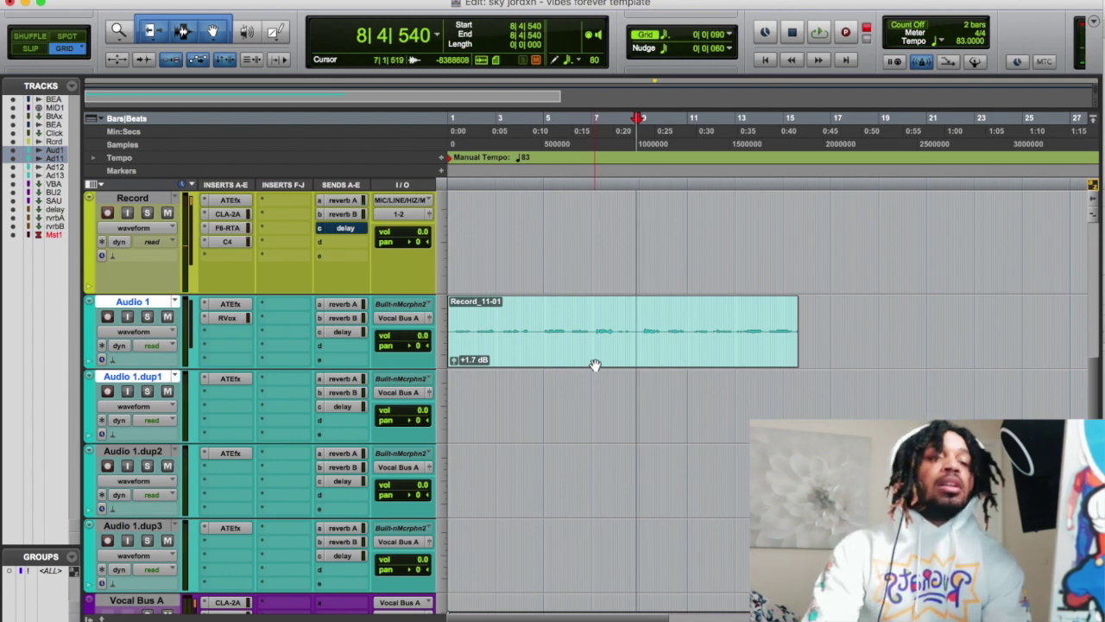
Step: Route Audio 1's output to a new stereo audio track named "LEAD HOOK PART 1", created next to the current track
click(640, 325)
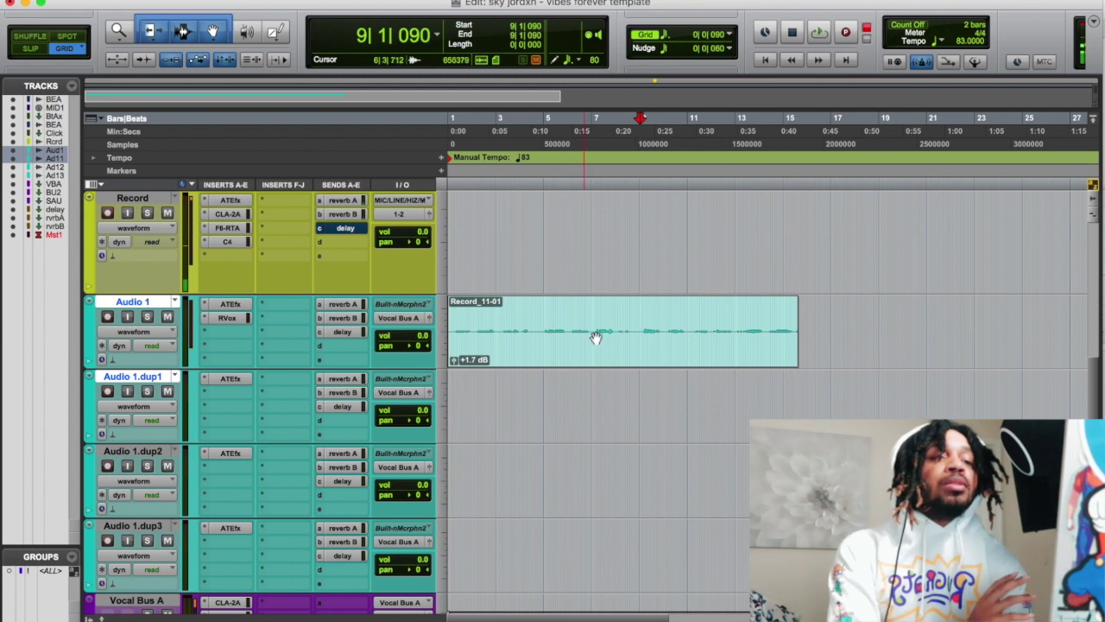
key(super+shift+n)
click(457, 209)
click(481, 223)
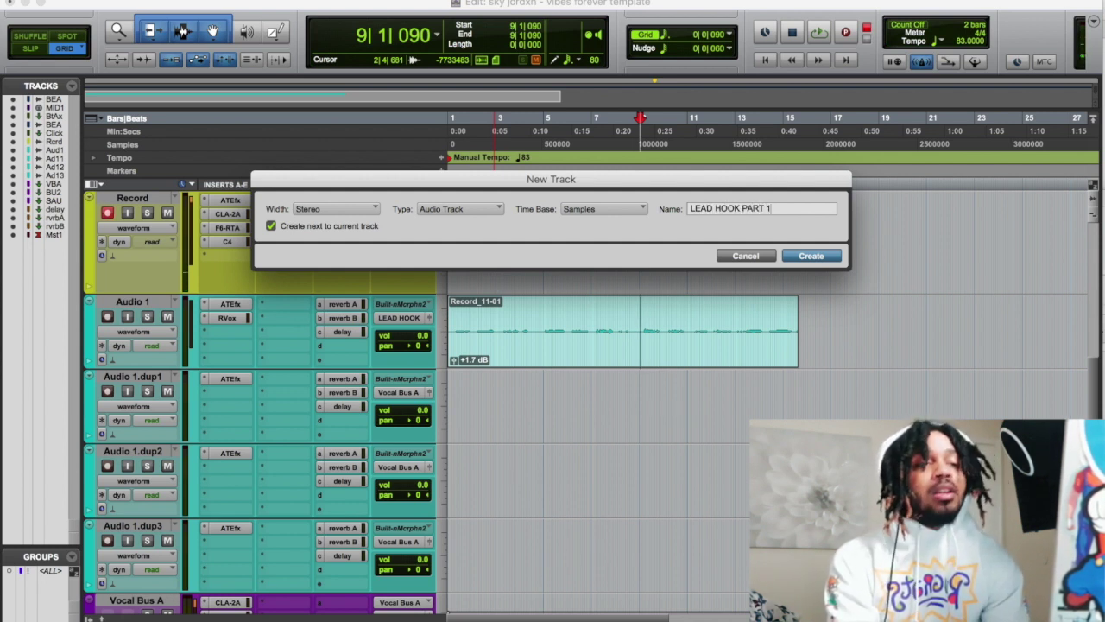
key(Return)
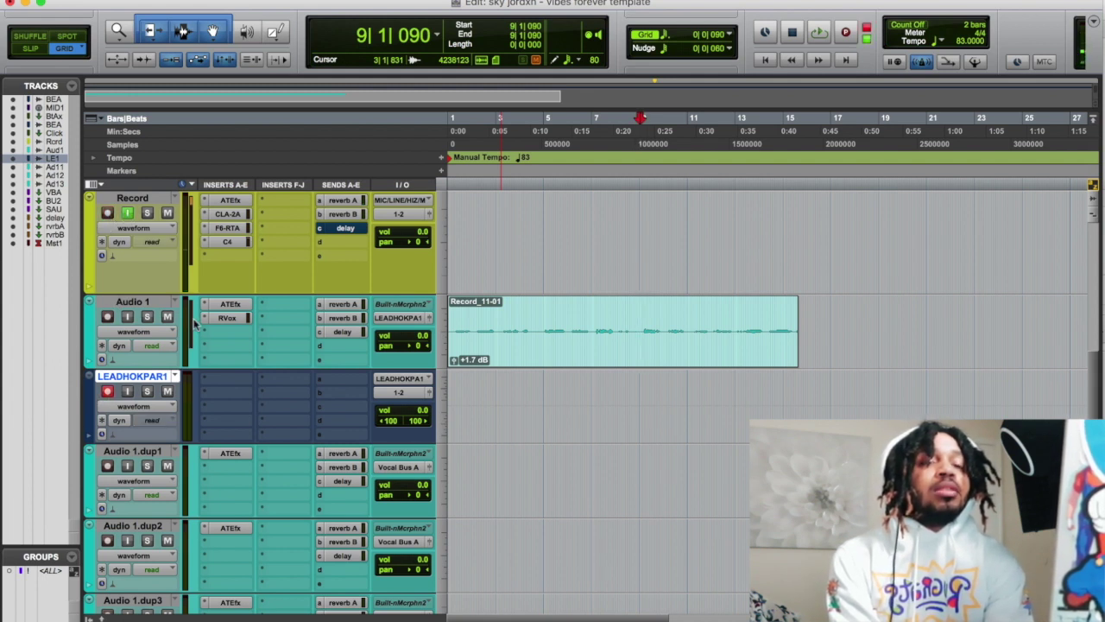
Step: Record the Audio 1 vocal onto the LEAD HOOK PART 1 track, starting from 8|4|360 and stopping after bar 15
click(634, 187)
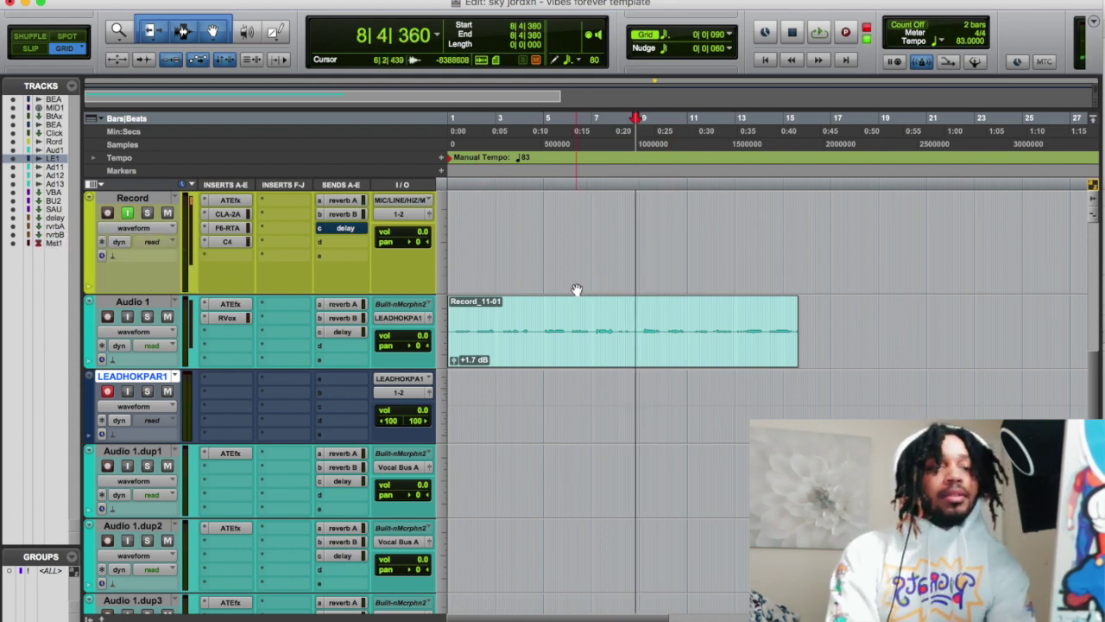
key(super+space)
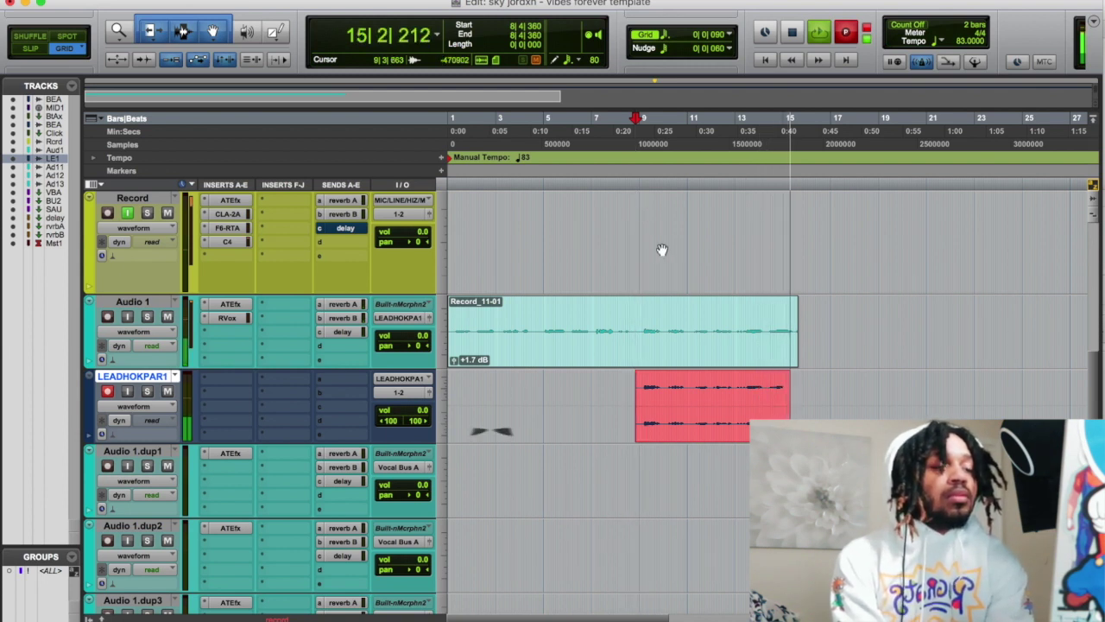
key(space)
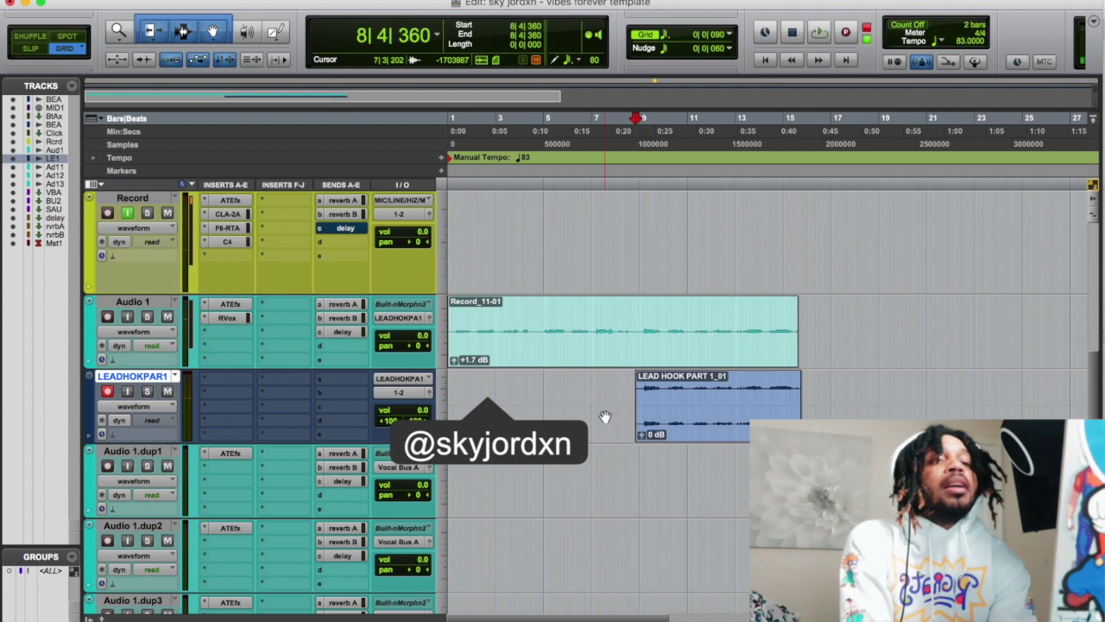
Step: Mute the Record_11-01 clip and, while playing from 9|1|090, raise the gain of the printed LEAD HOOK PART 1 clip to +4.4 dB
click(563, 349)
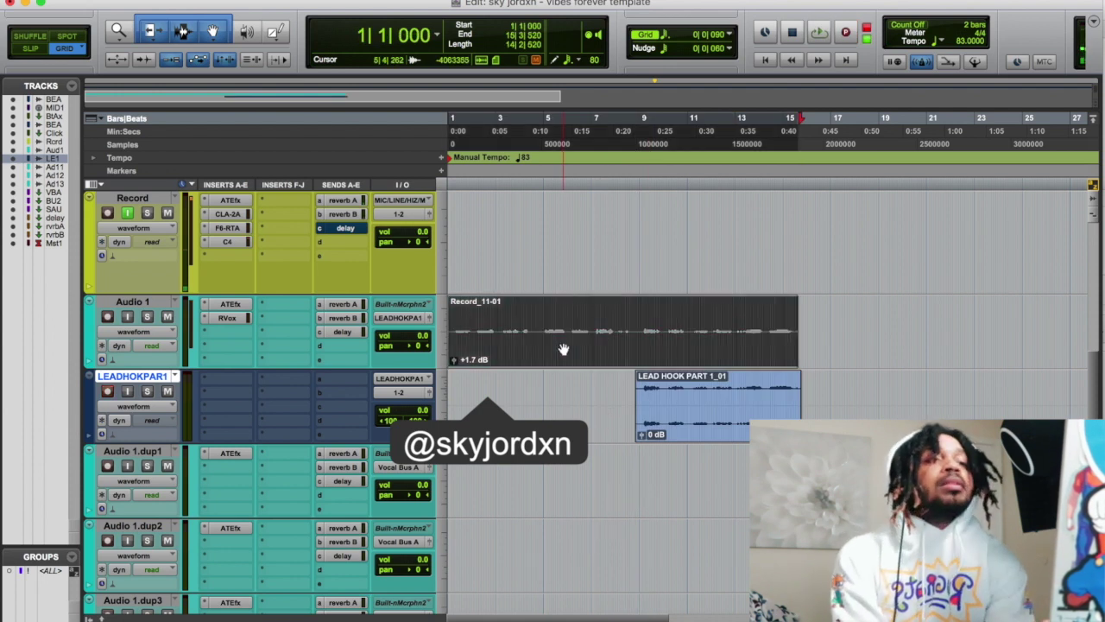
click(640, 187)
key(space)
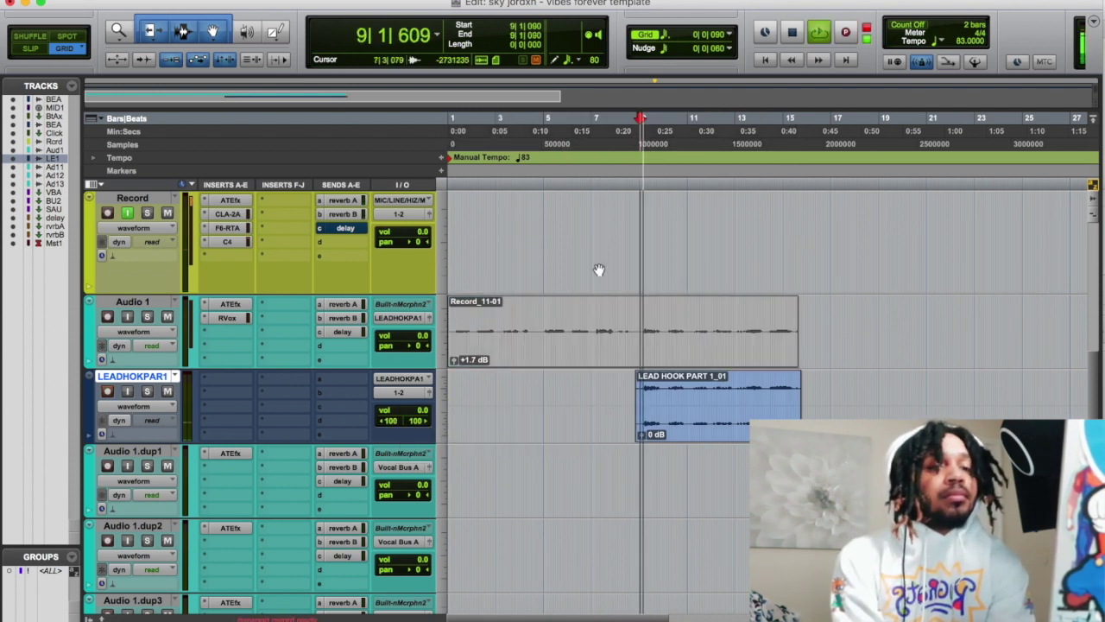
drag(644, 438, 642, 434)
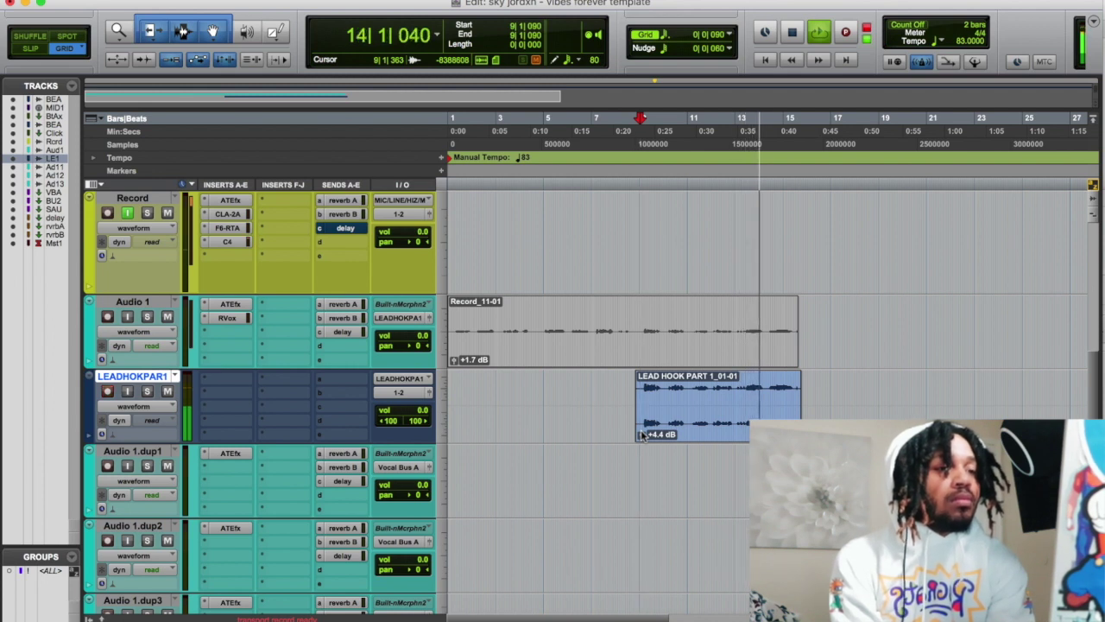
key(space)
Step: Unmute the Record_11-01 clip on Audio 1 and place the edit cursor just before bar 9
click(654, 364)
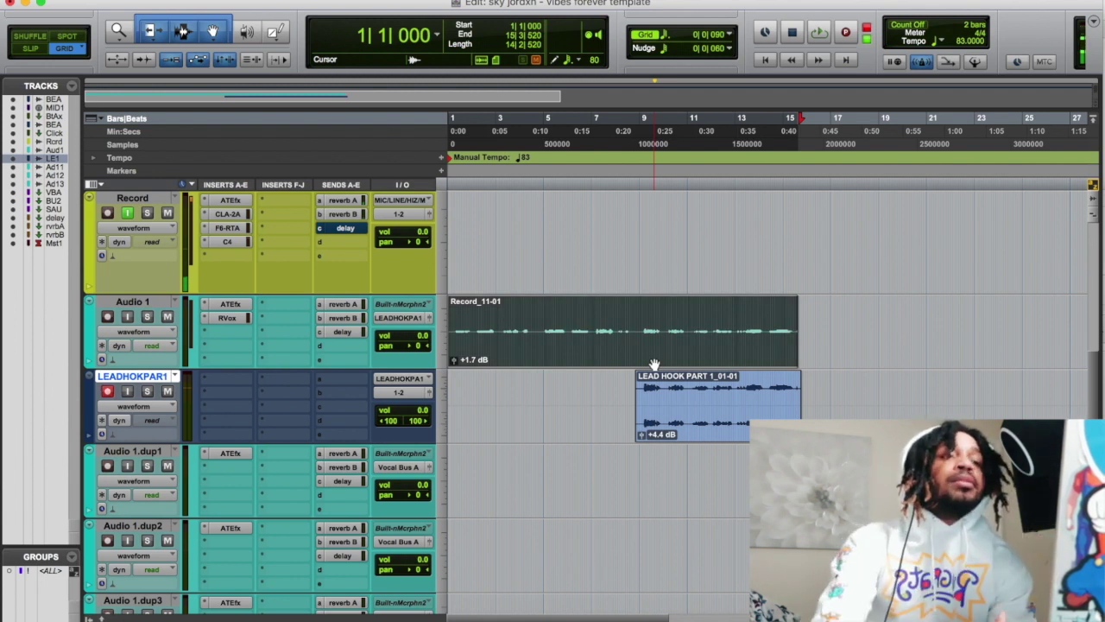
click(635, 184)
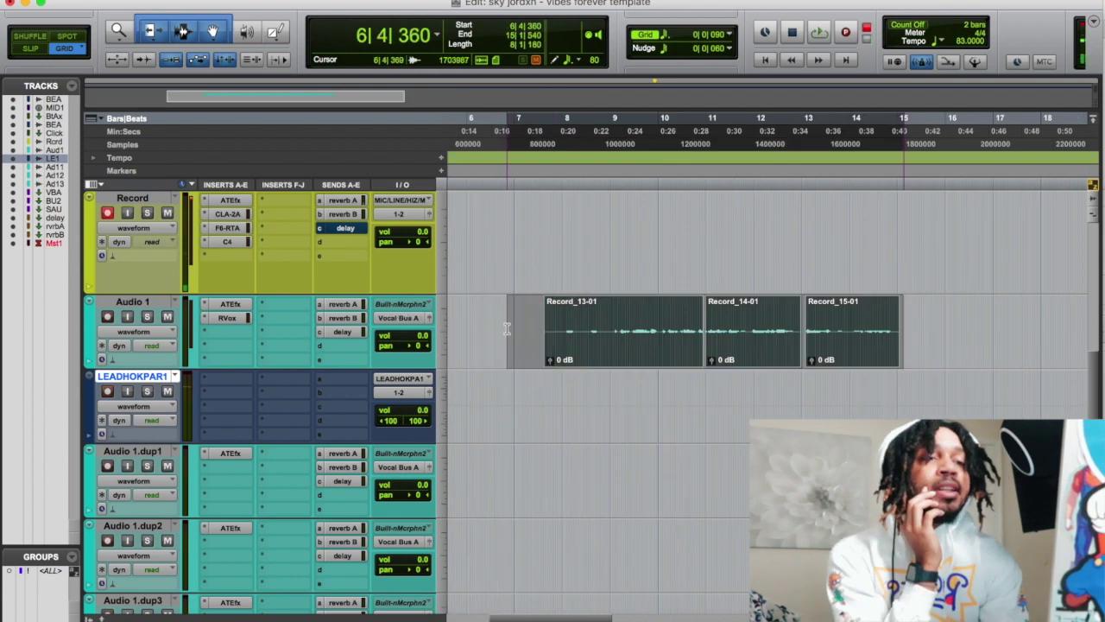
Step: Consolidate the Record_13-01, Record_14-01 and Record_15-01 clips on Audio 1 over the range 7|2|210 to 15|1|540
drag(506, 329, 530, 329)
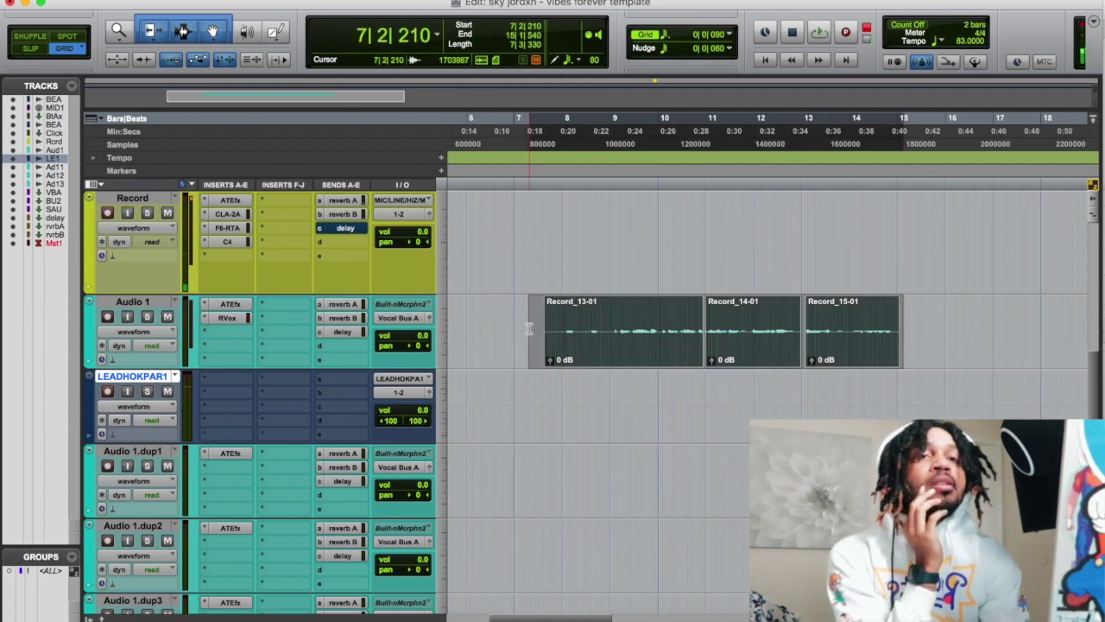
click(147, 0)
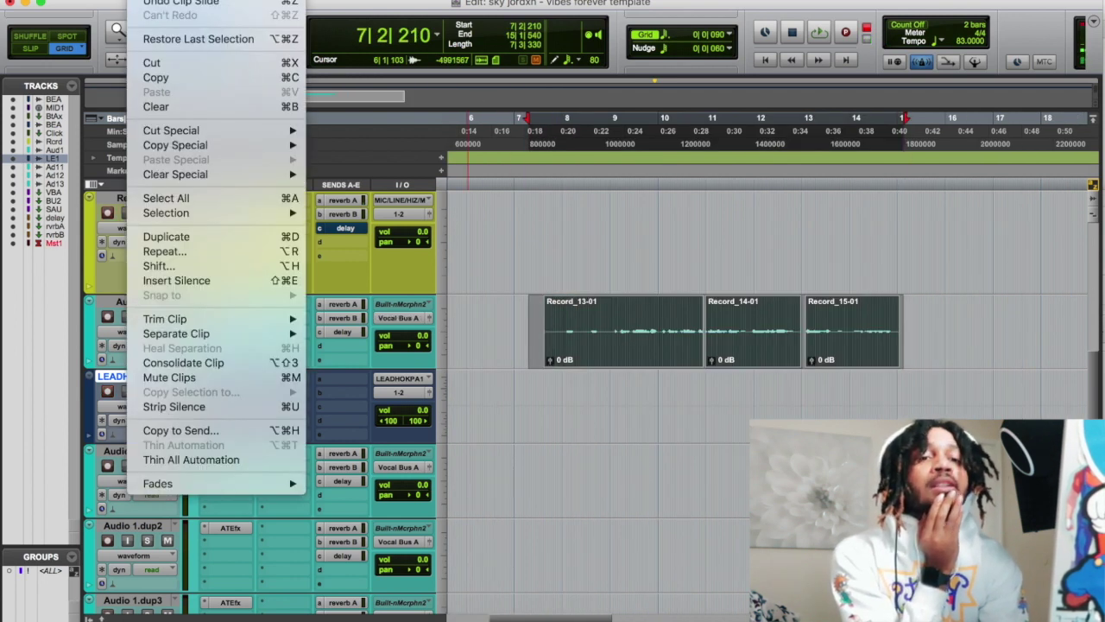
click(210, 368)
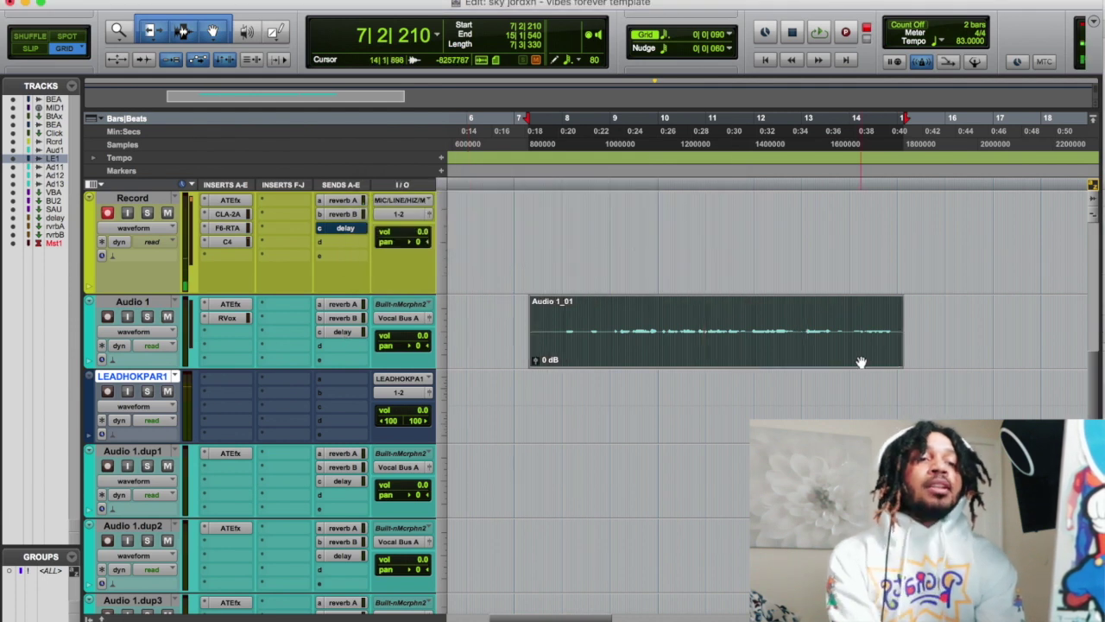
Step: Undo the clip consolidation on Audio 1 and clear the selection
click(861, 363)
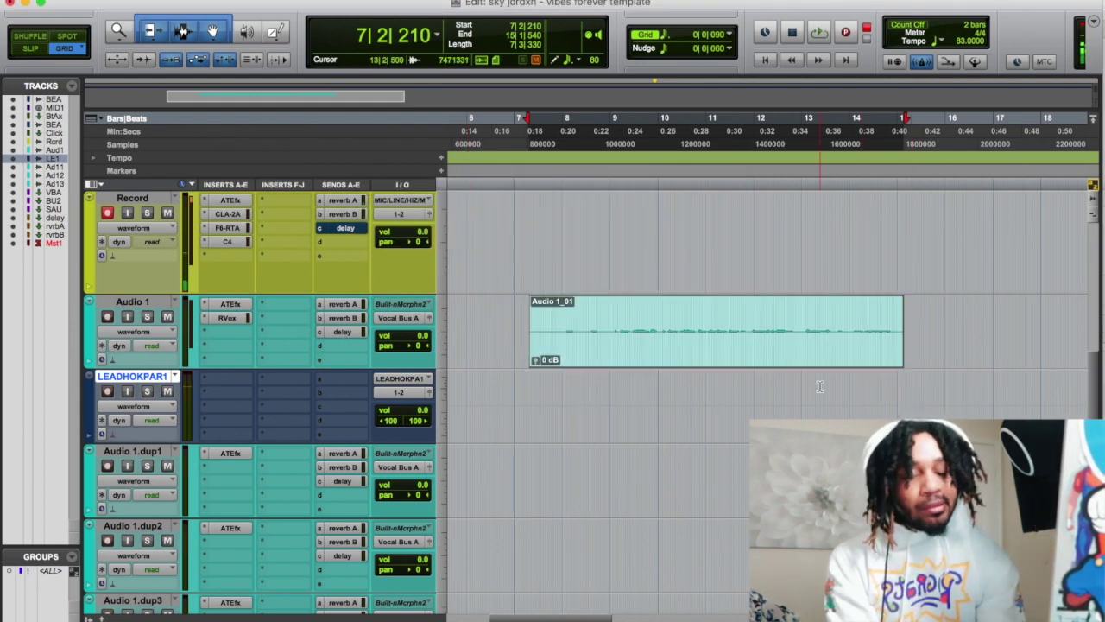
key(super+z)
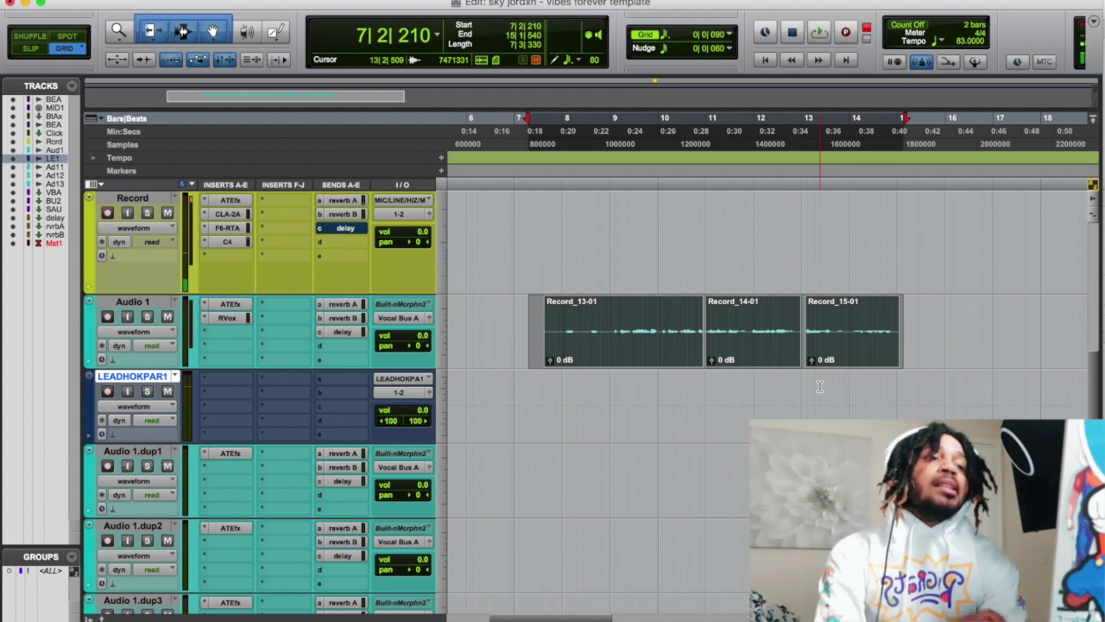
click(831, 391)
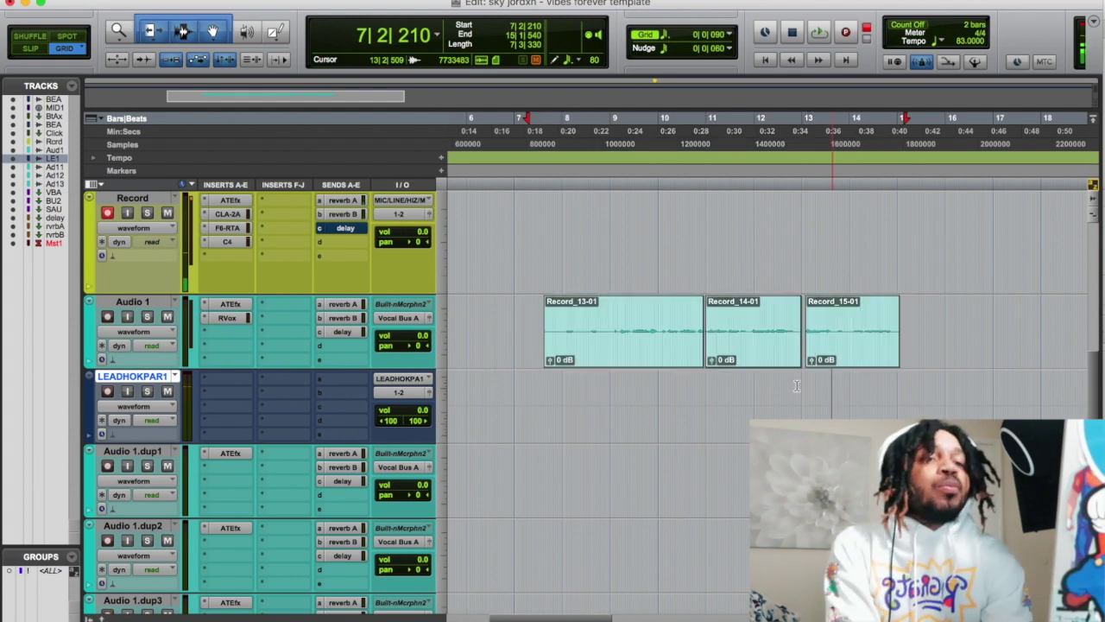
Step: Switch Audio 1's track view from waveform to volume and activate the Grabber tool alone
click(170, 347)
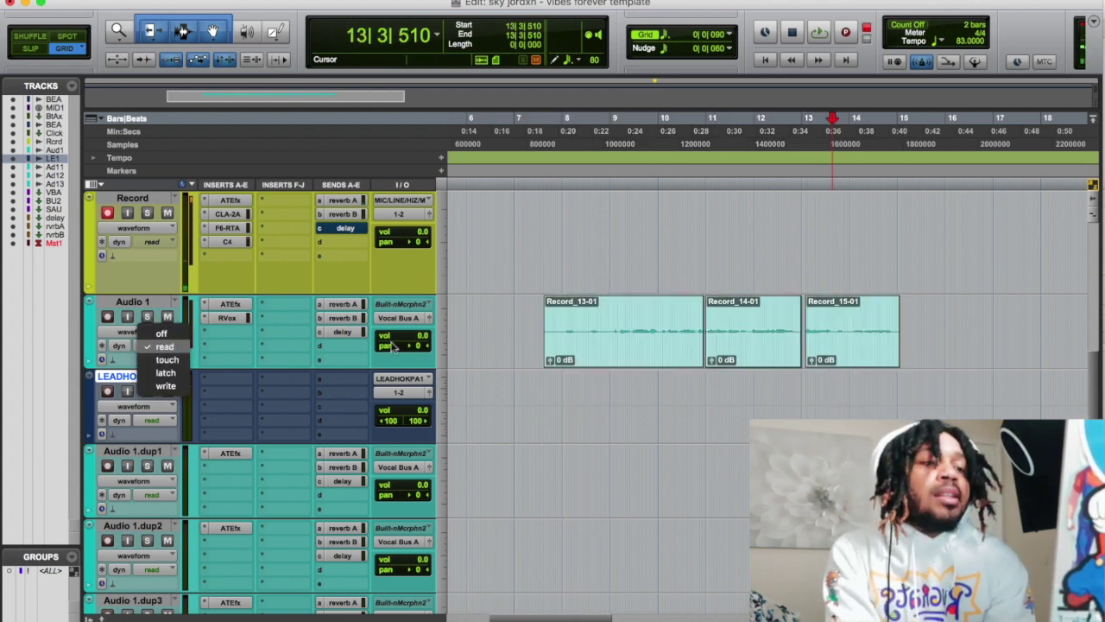
click(458, 402)
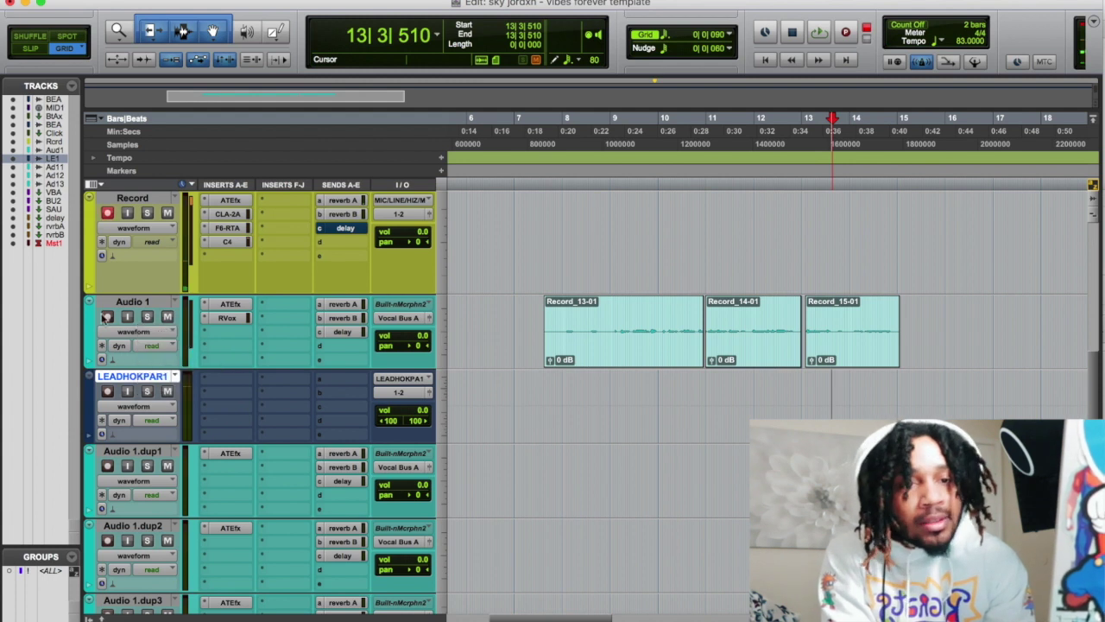
click(133, 335)
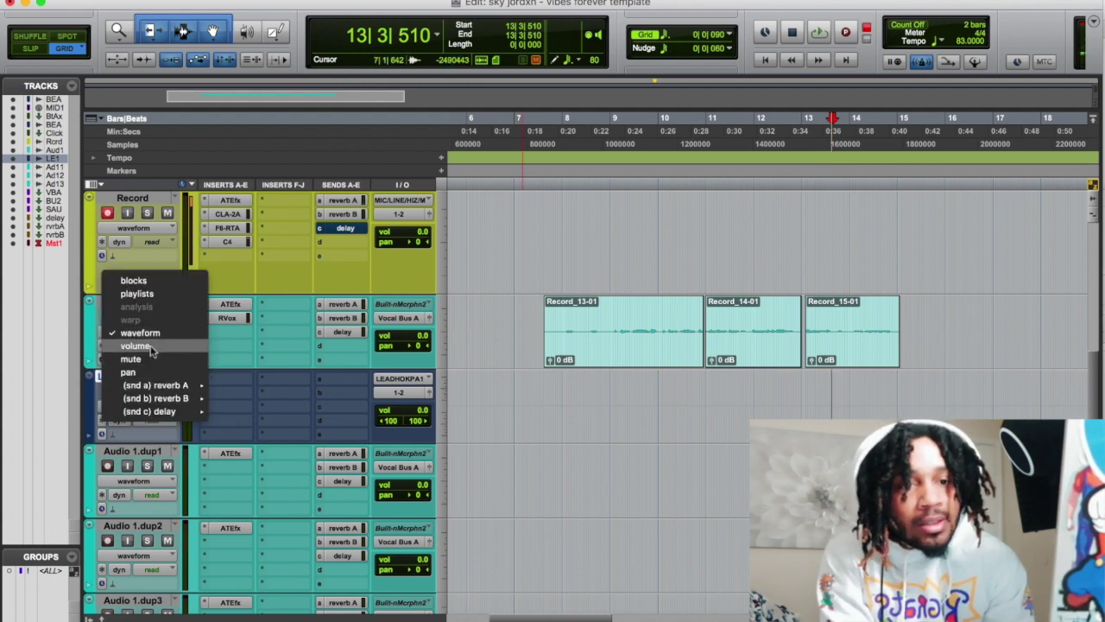
click(135, 346)
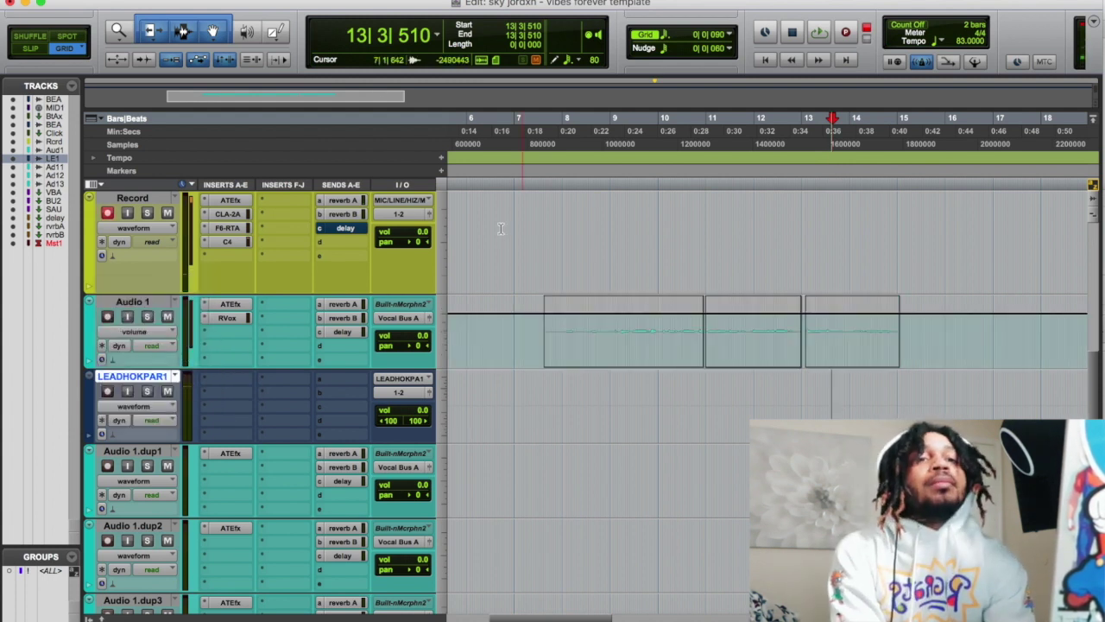
click(213, 31)
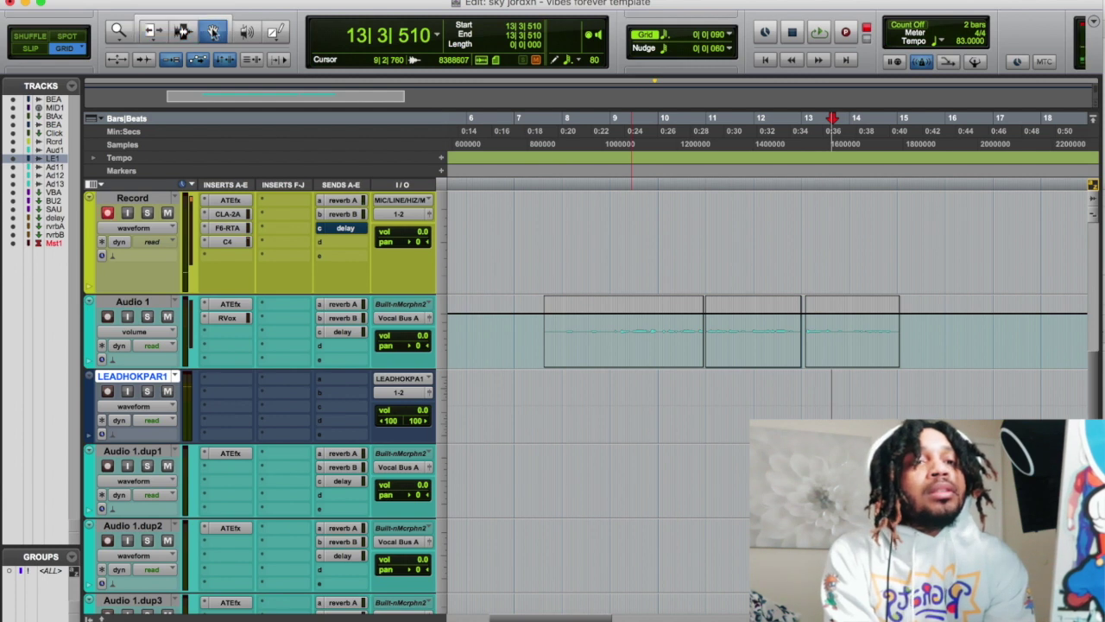
Step: Switch to Slip mode and shape Audio 1's volume automation with alternating boosts and dips between about bars 9 and 15, dipping deepest just after bar 13
click(36, 49)
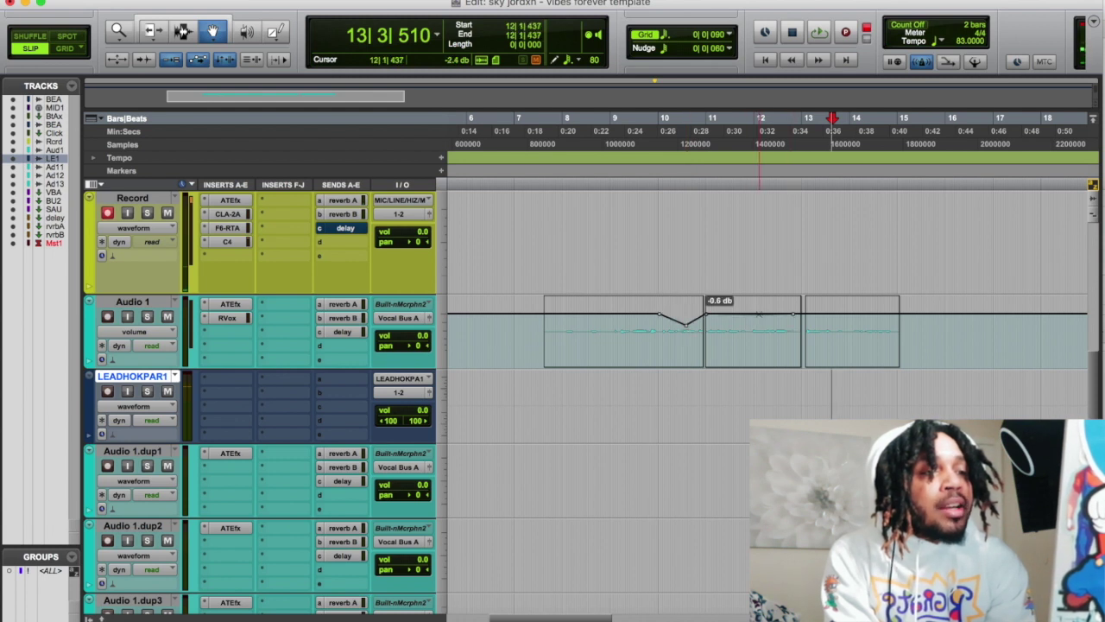
drag(756, 304, 755, 301)
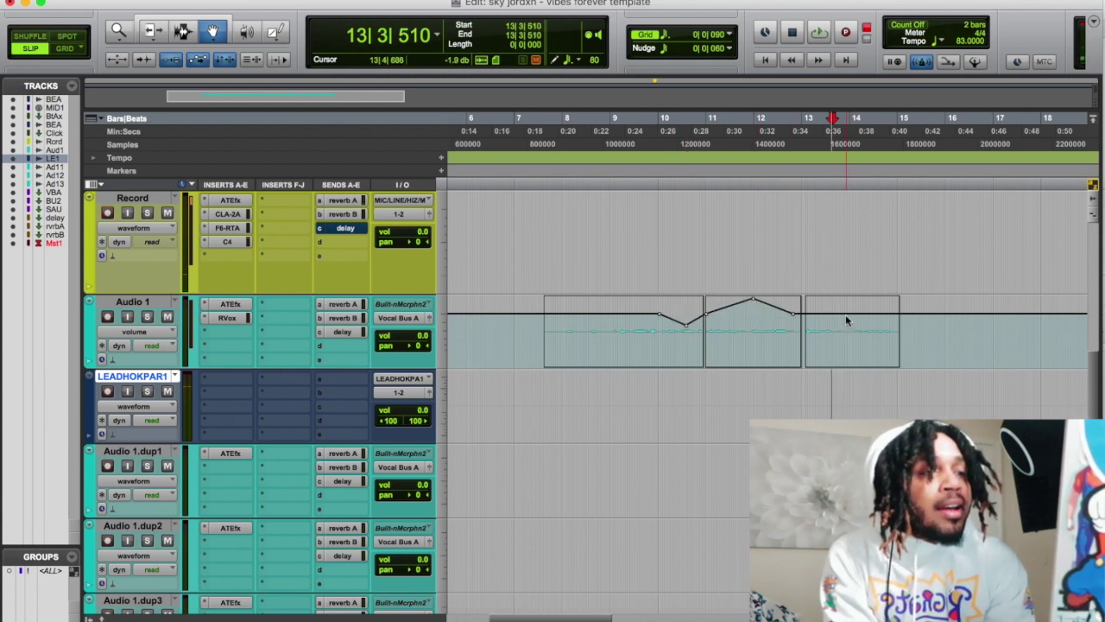
click(845, 313)
drag(830, 314, 823, 366)
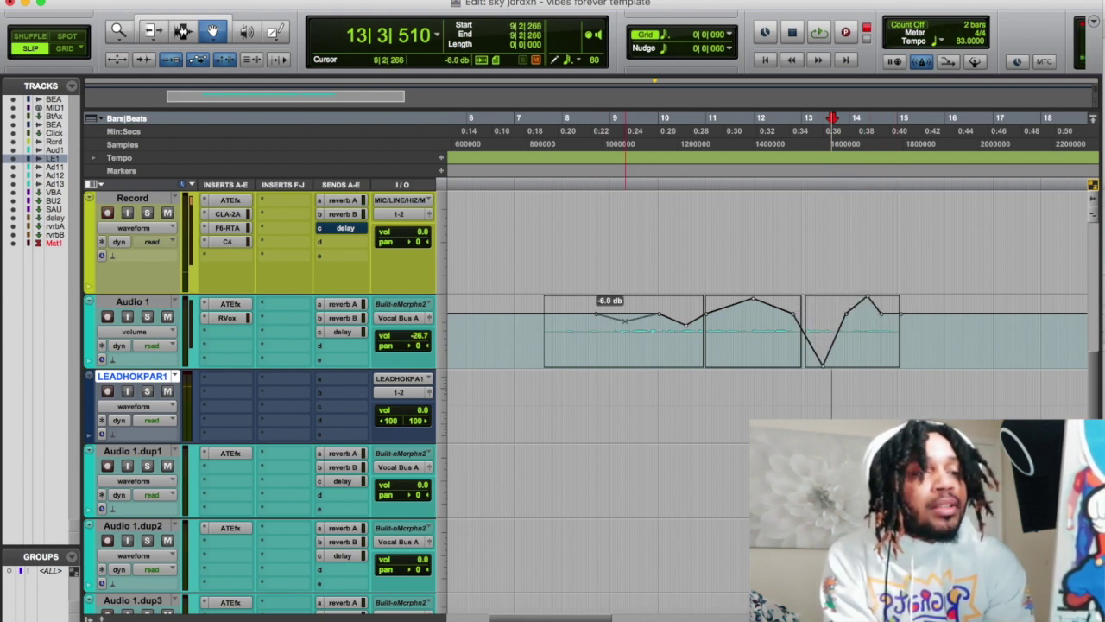
drag(623, 337, 623, 335)
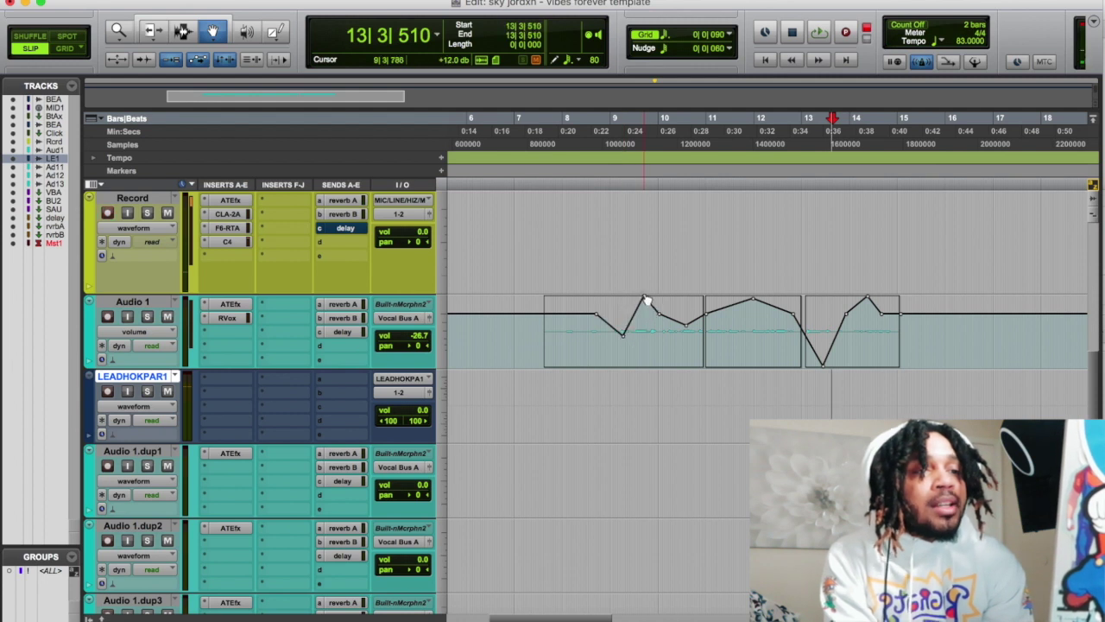
Step: Route Audio 1's output to the LEAD HOOK PART 1 track and record the automated vocal onto it from 7|3|326
click(385, 319)
mouse_move(415, 357)
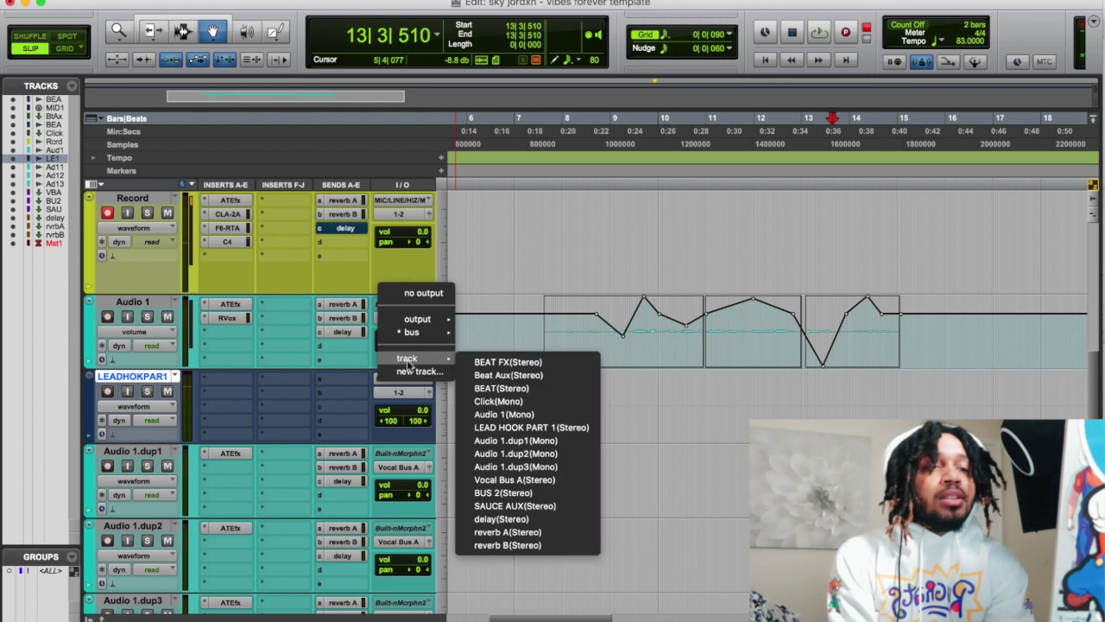
click(510, 414)
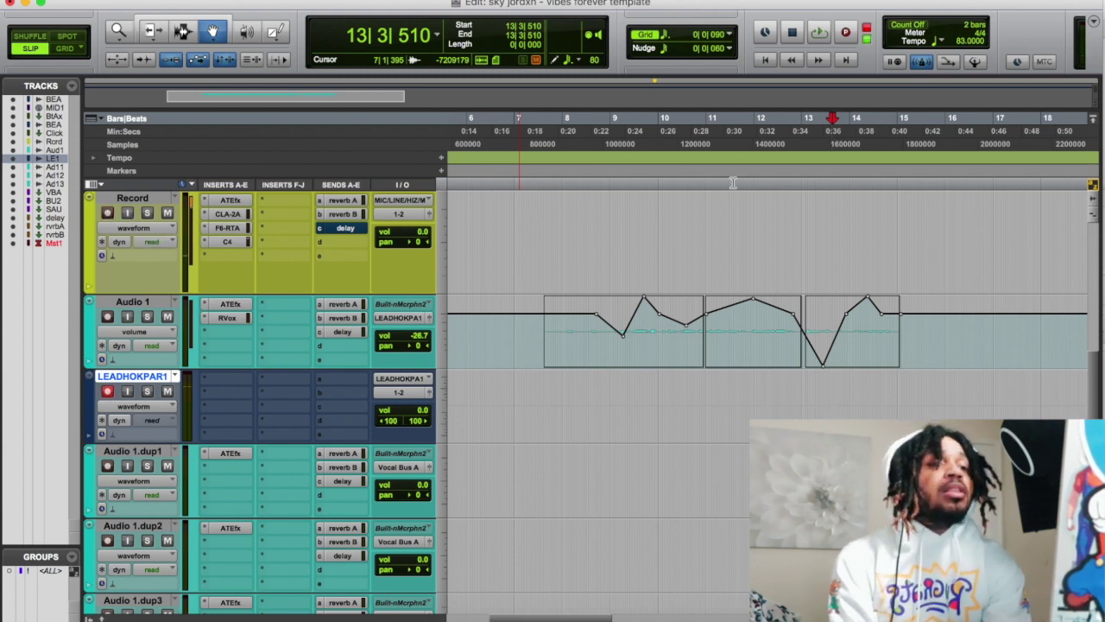
click(542, 188)
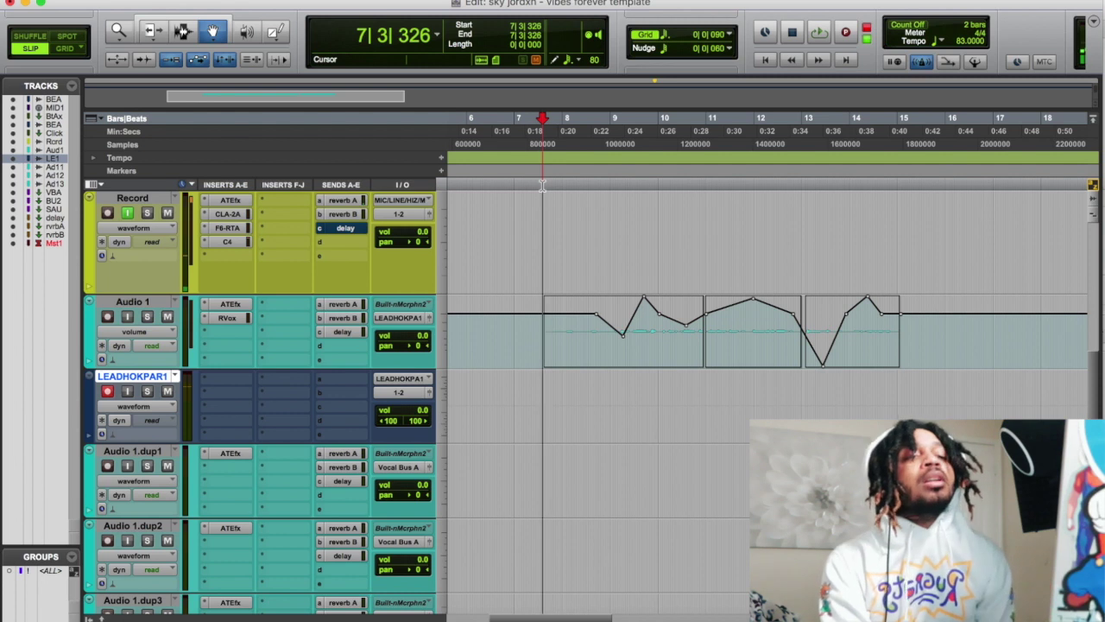
key(super+space)
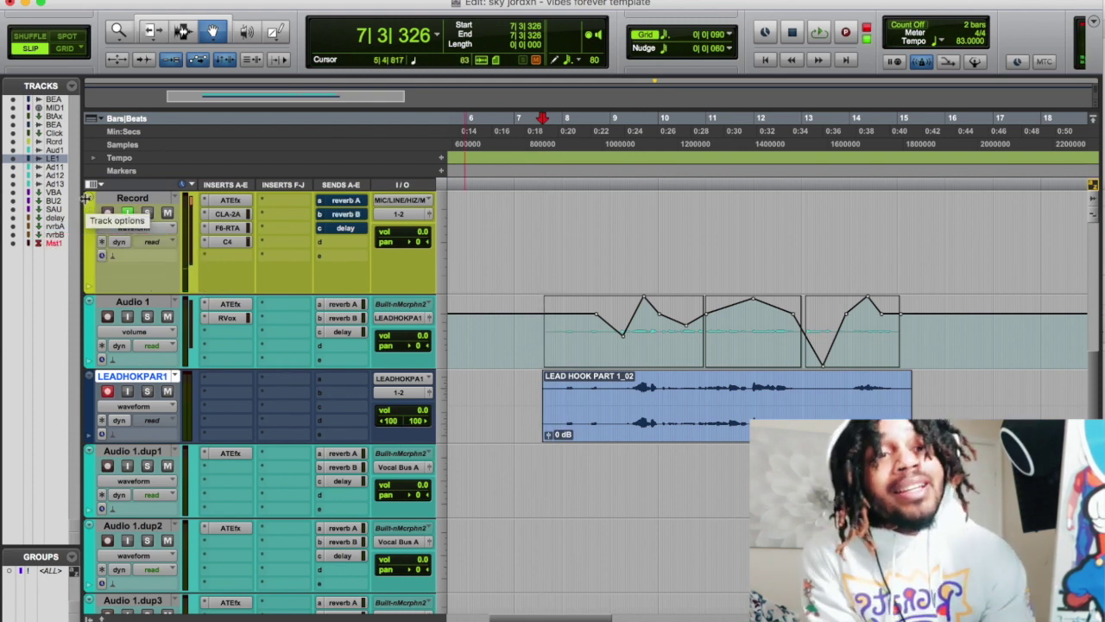
Step: Open the Bounce settings for the session, check the bounce source, choose WAV as the file type and add an MP3
click(112, 0)
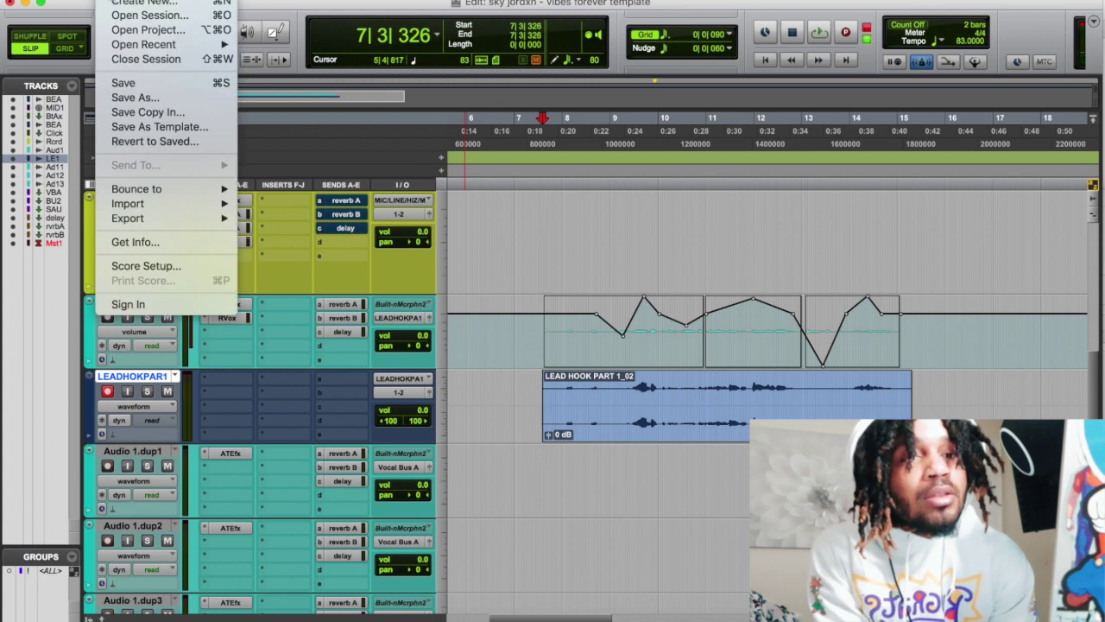
click(590, 198)
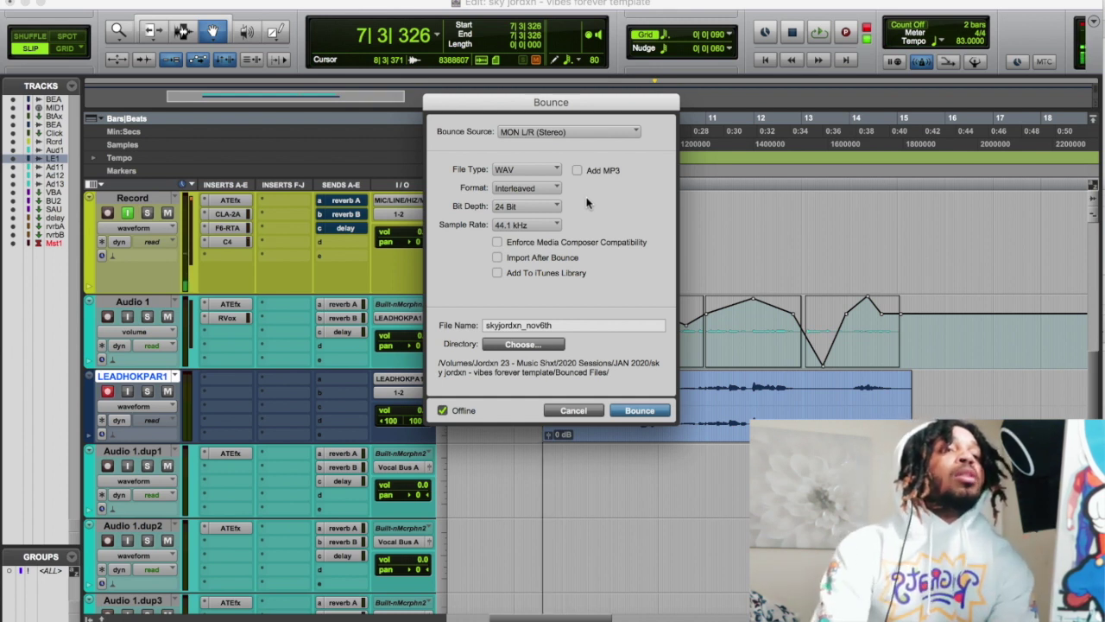
click(562, 134)
click(660, 137)
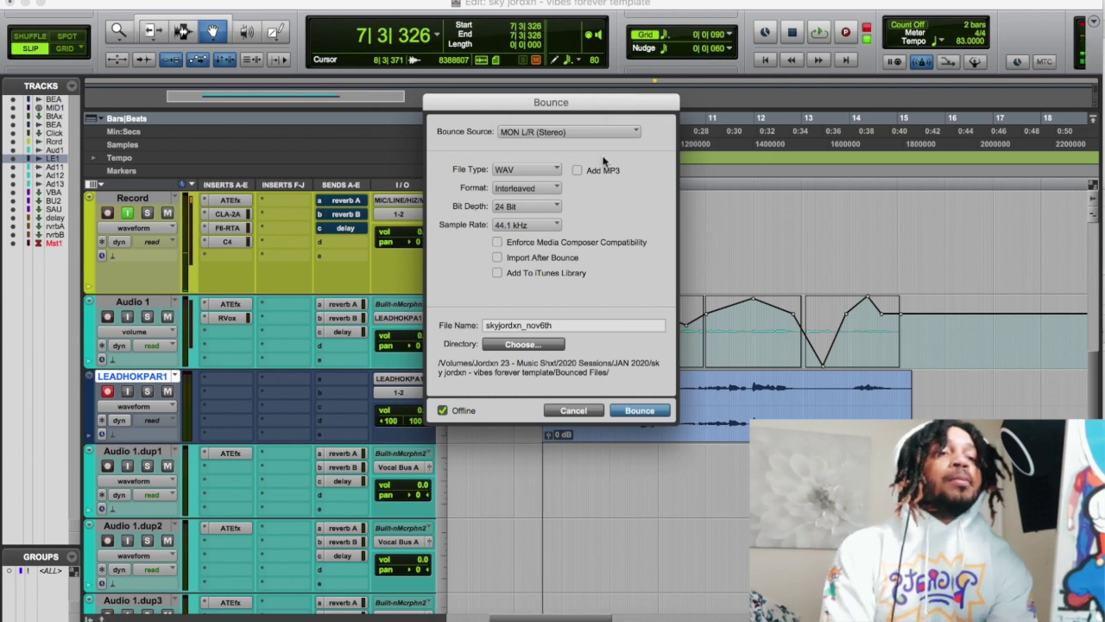
click(521, 171)
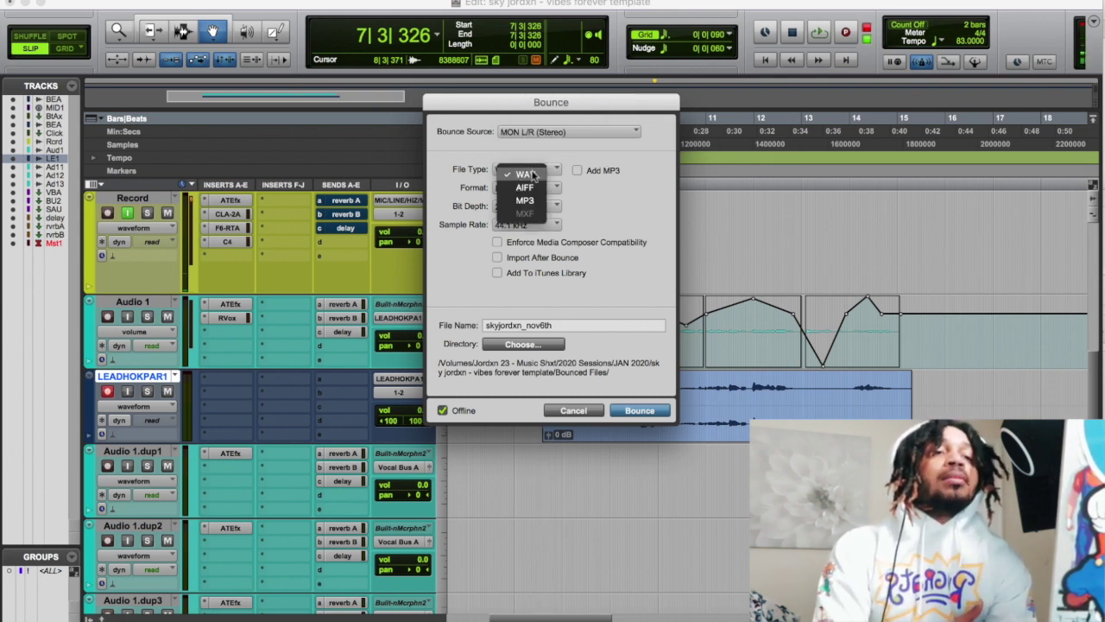
click(535, 172)
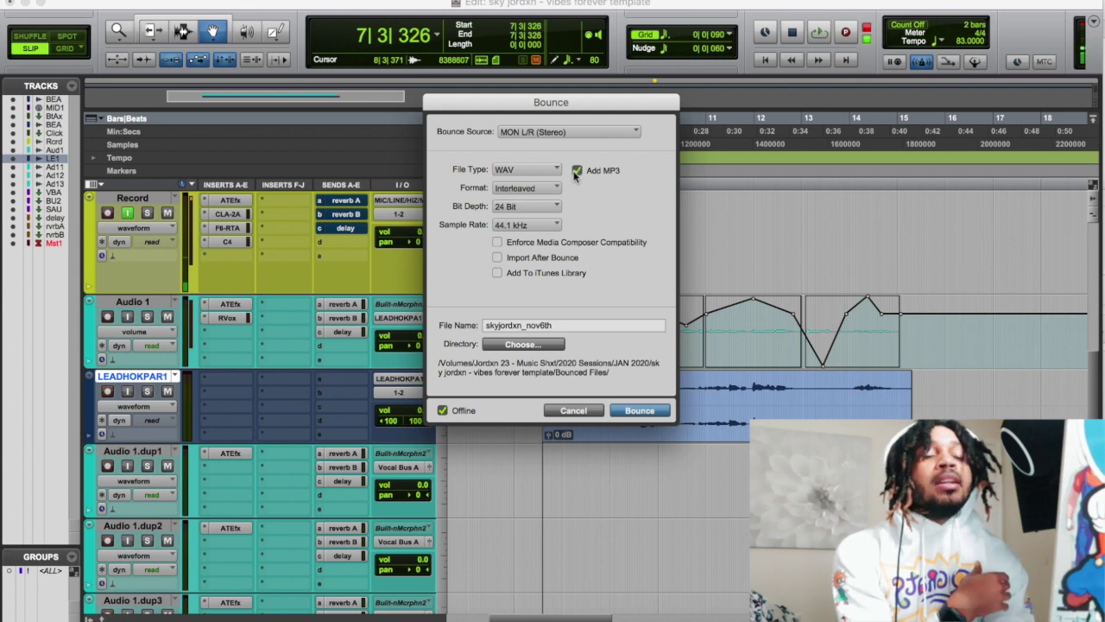
click(576, 171)
Step: Review the format, sample rate and bit depth choices available for the bounce
click(540, 189)
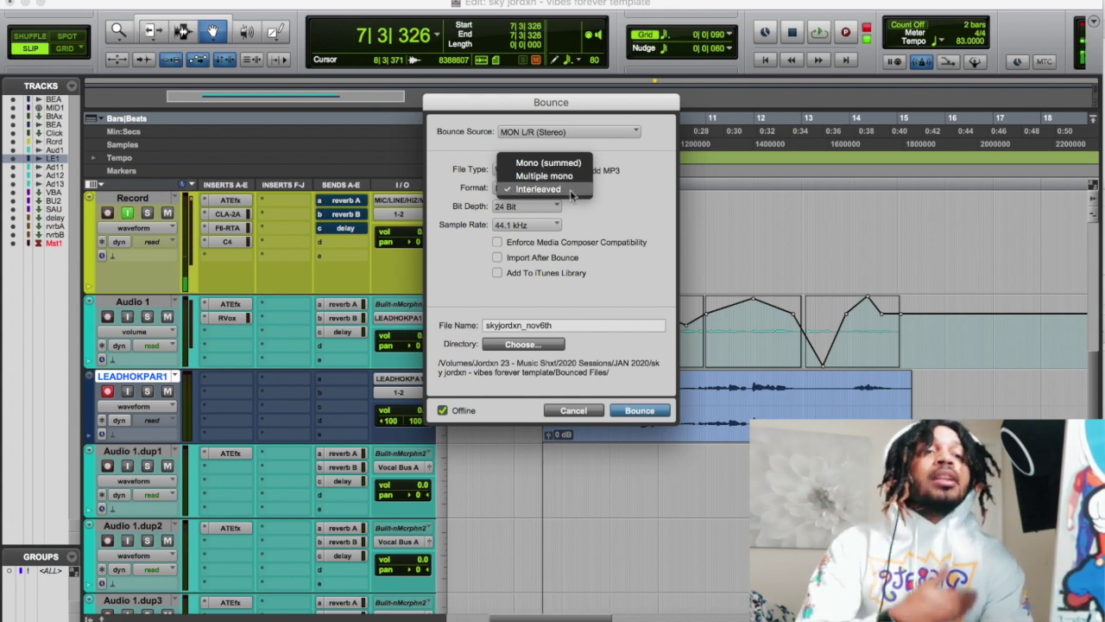
click(612, 200)
click(537, 190)
click(538, 189)
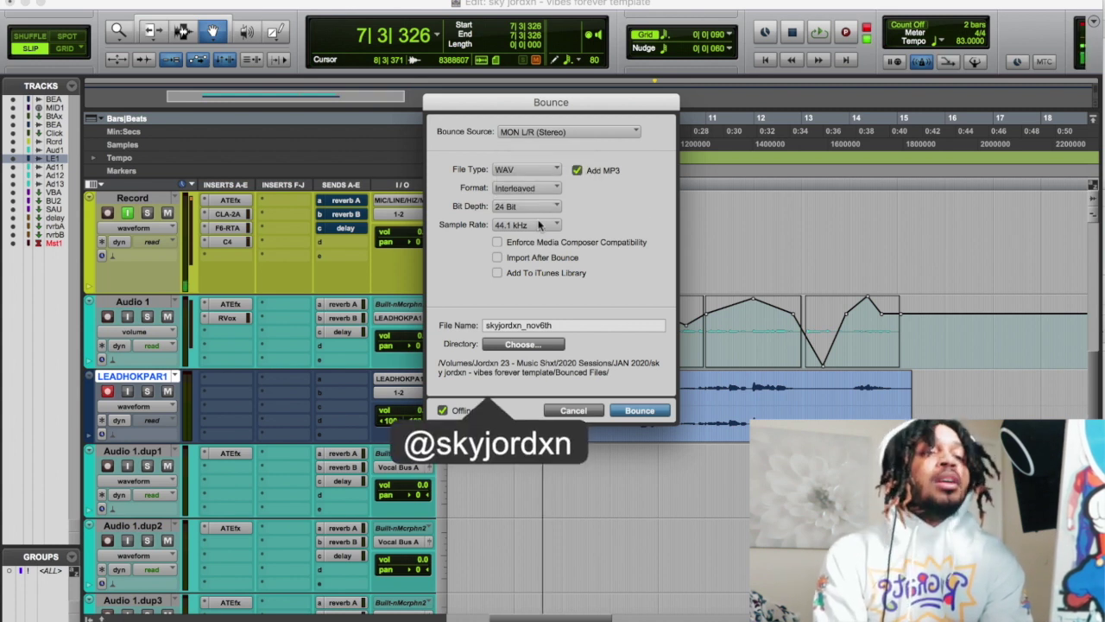
click(540, 224)
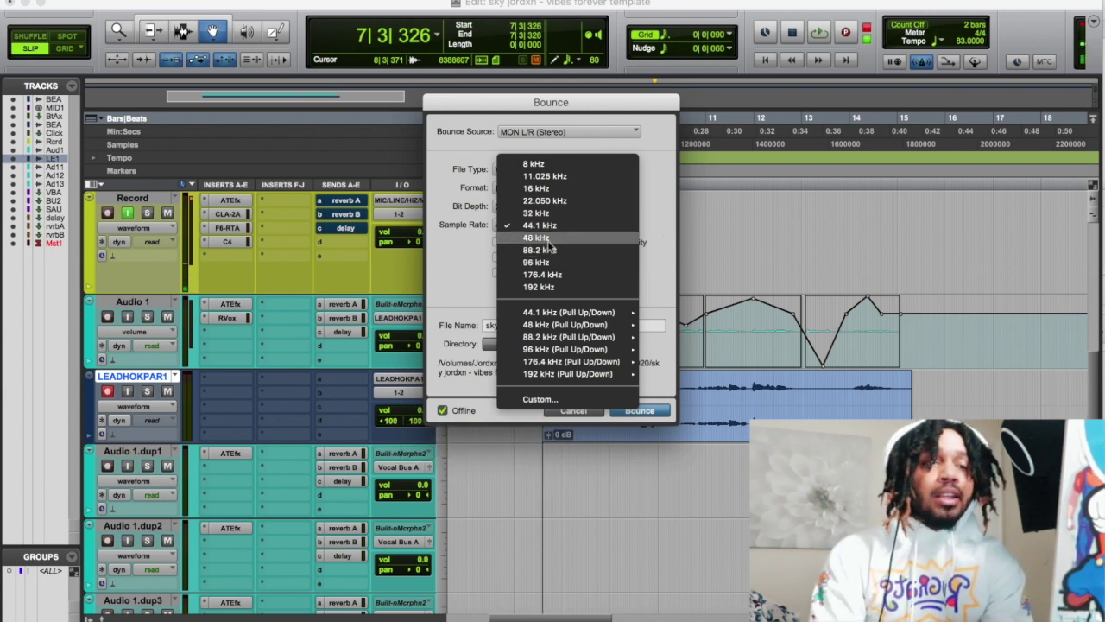
click(649, 189)
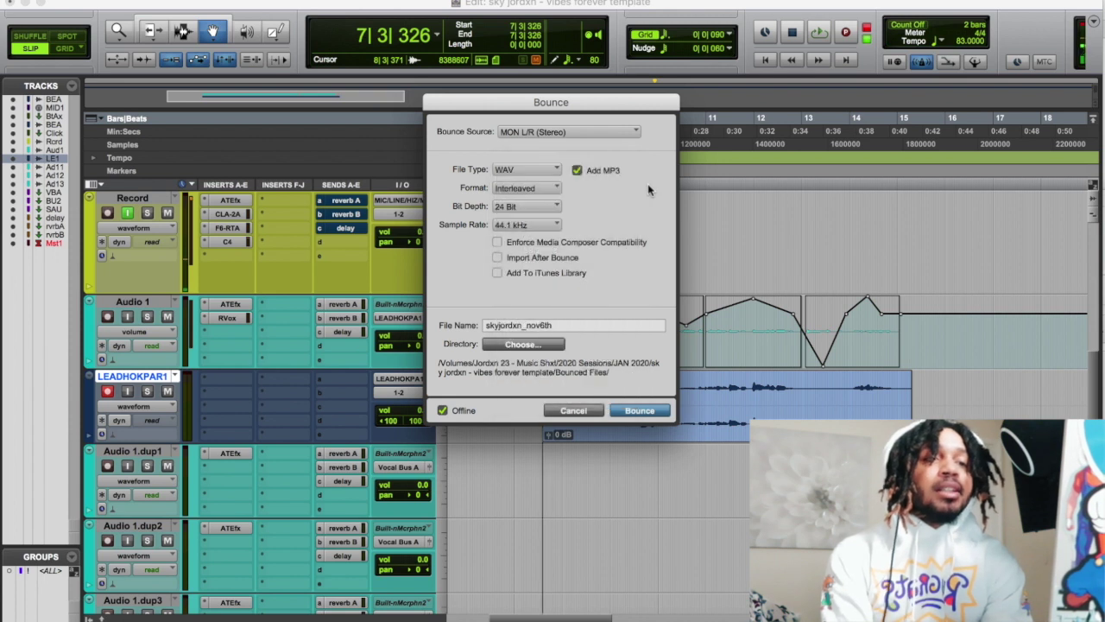
click(543, 209)
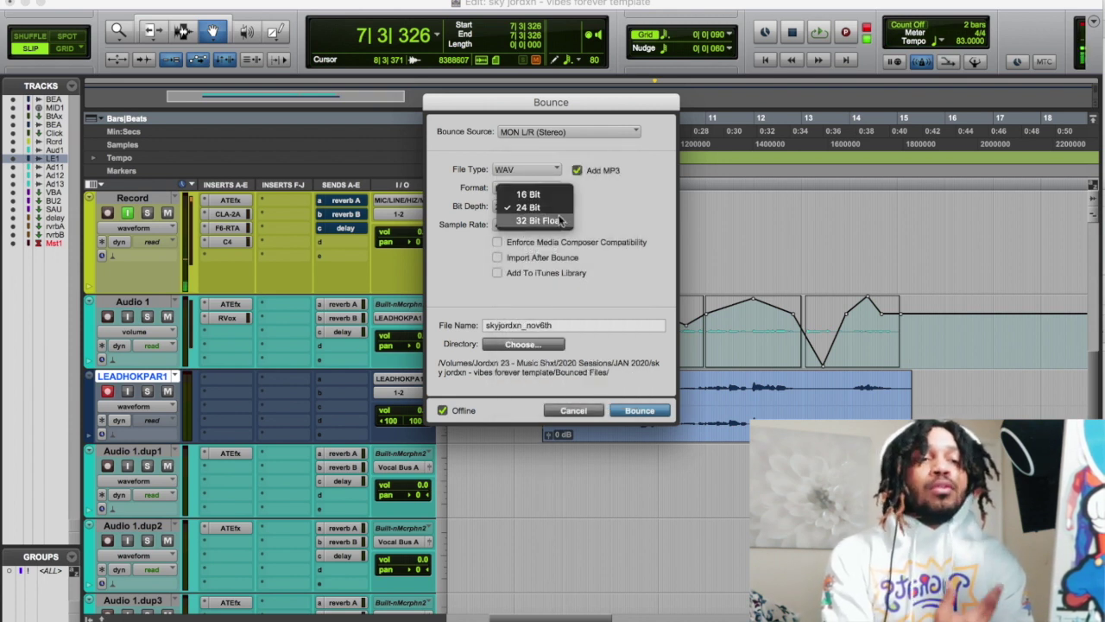
click(610, 216)
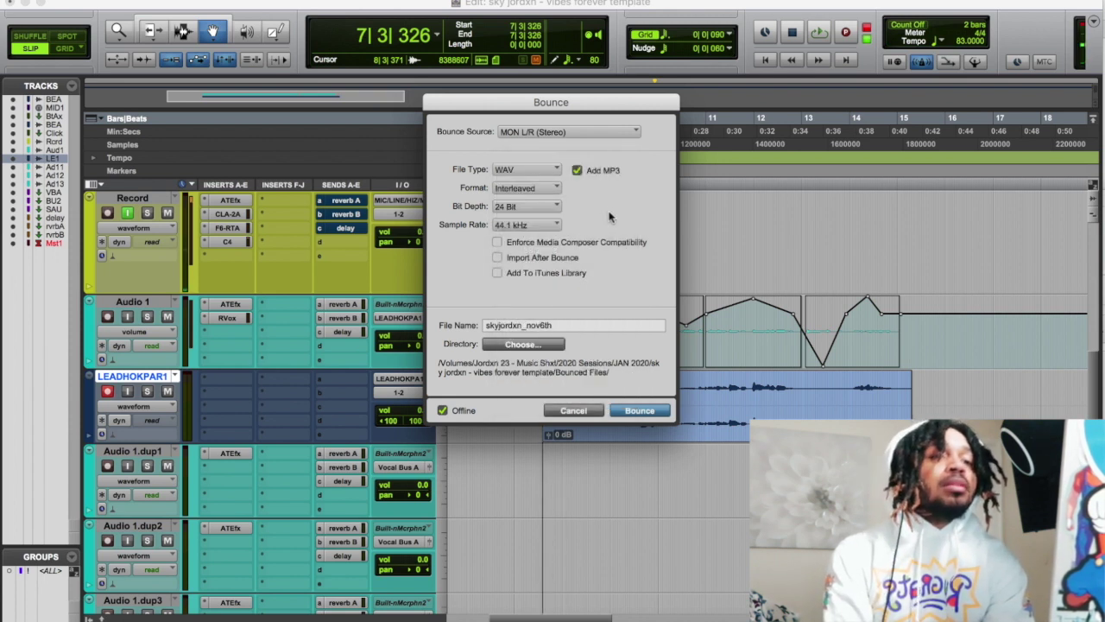
Step: Proceed to the bounce's MP3 settings, choose a constant bit rate of 320 kbit/s and review the encoding speed options
click(627, 414)
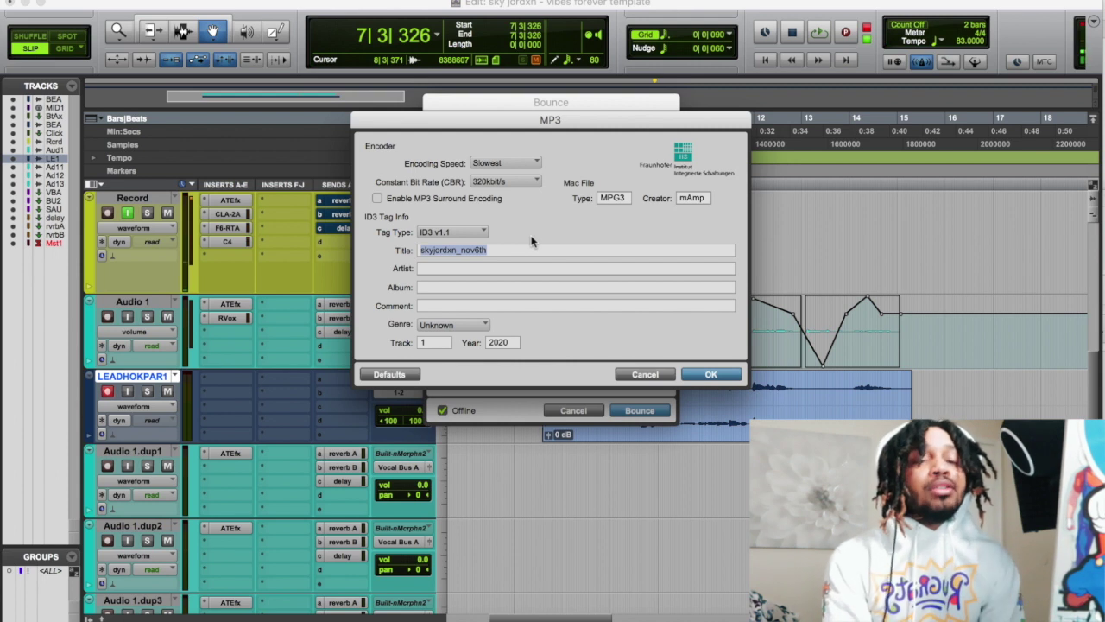
click(505, 183)
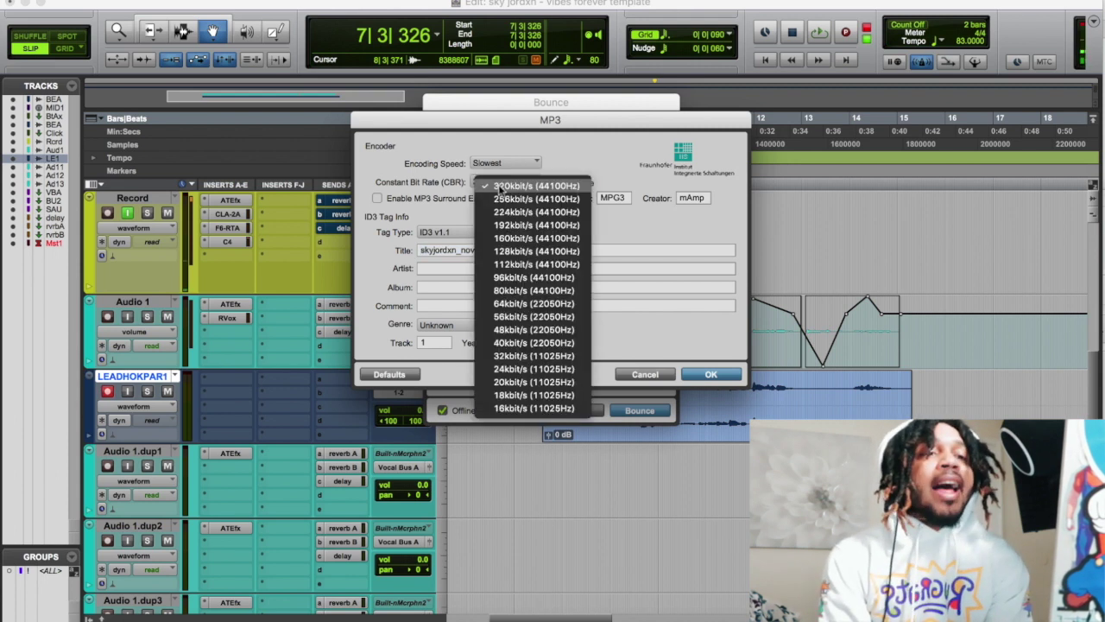
click(510, 186)
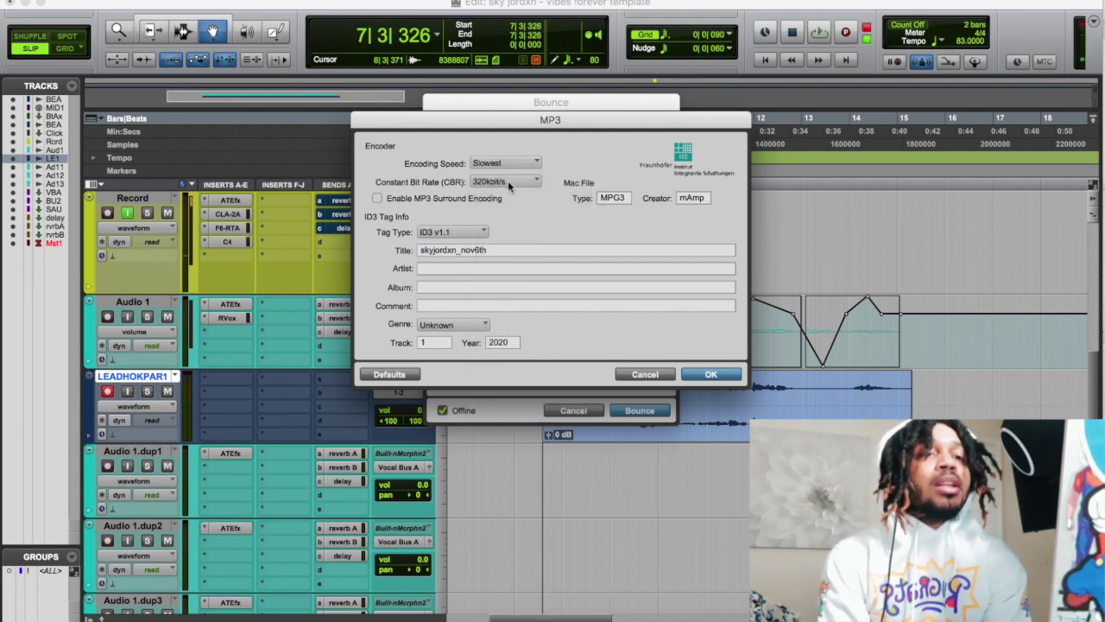
click(509, 184)
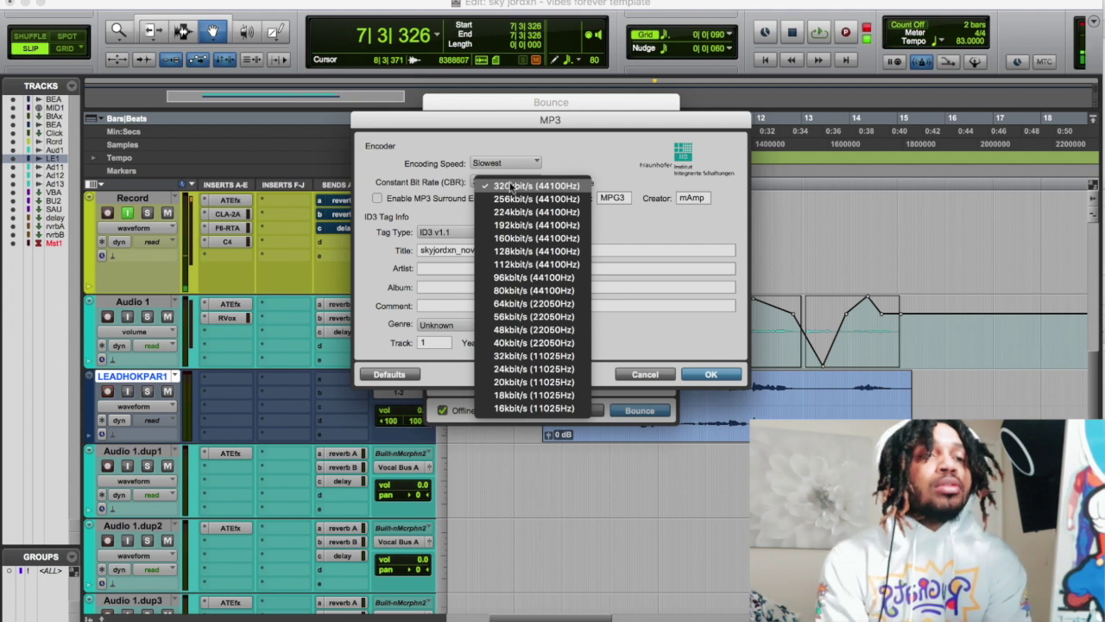
click(555, 143)
click(523, 162)
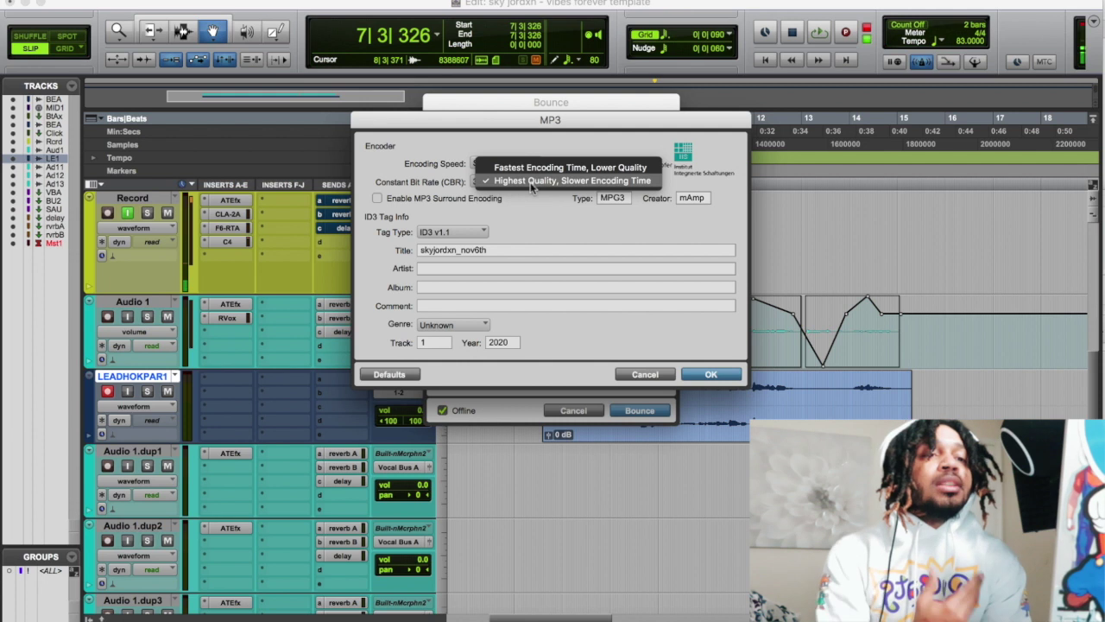
click(529, 144)
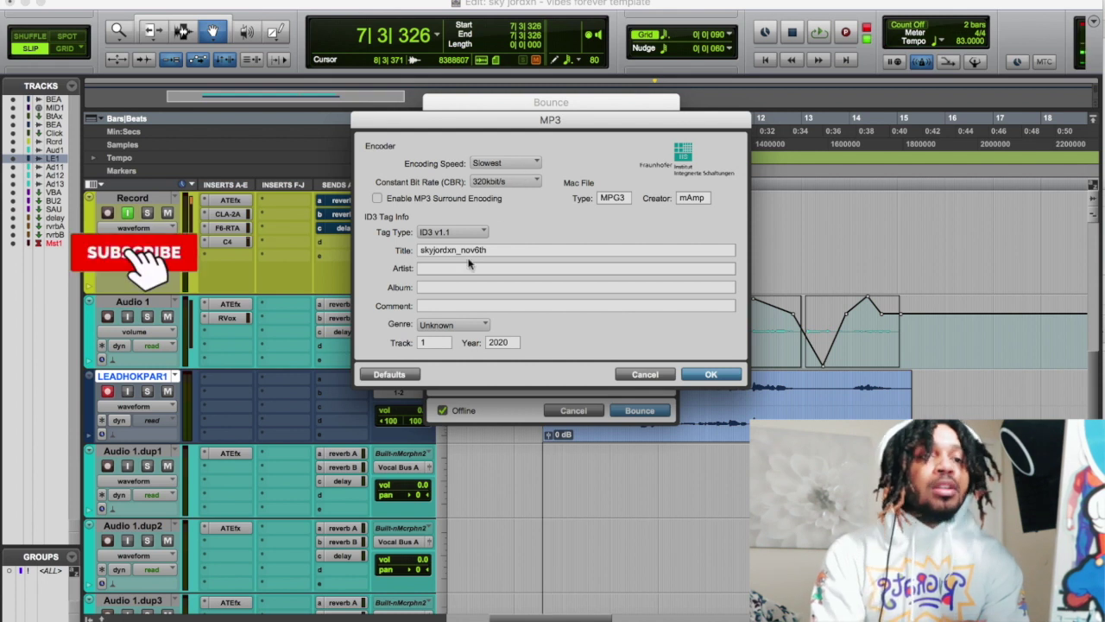
Step: Clear the MP3 title, review the ID3 tag types, and cancel both the MP3 settings and the bounce
double_click(506, 252)
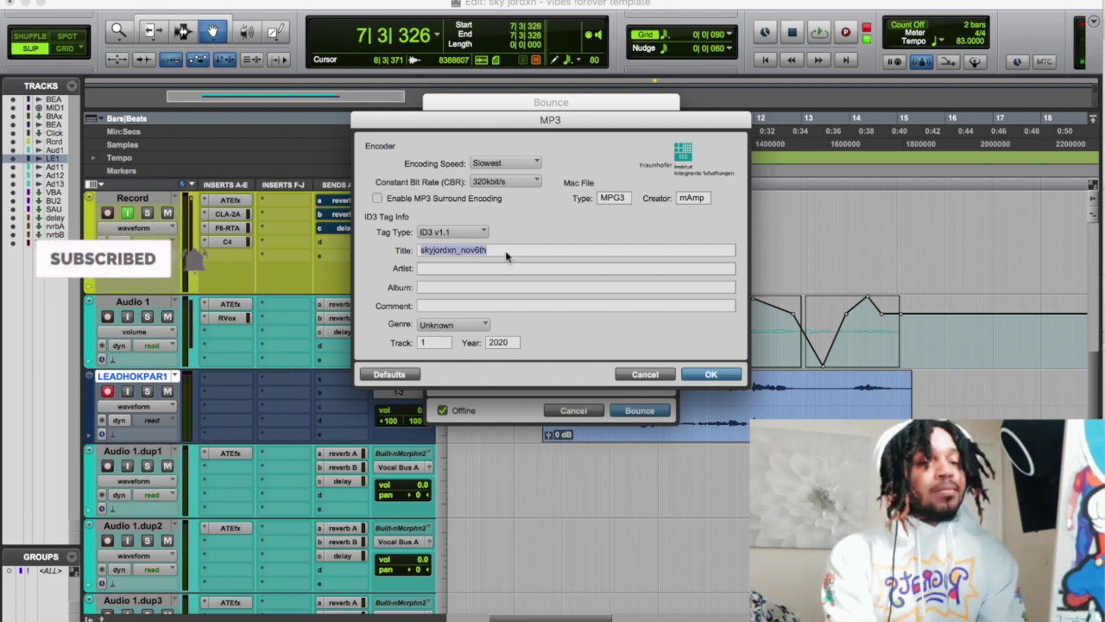
key(BackSpace)
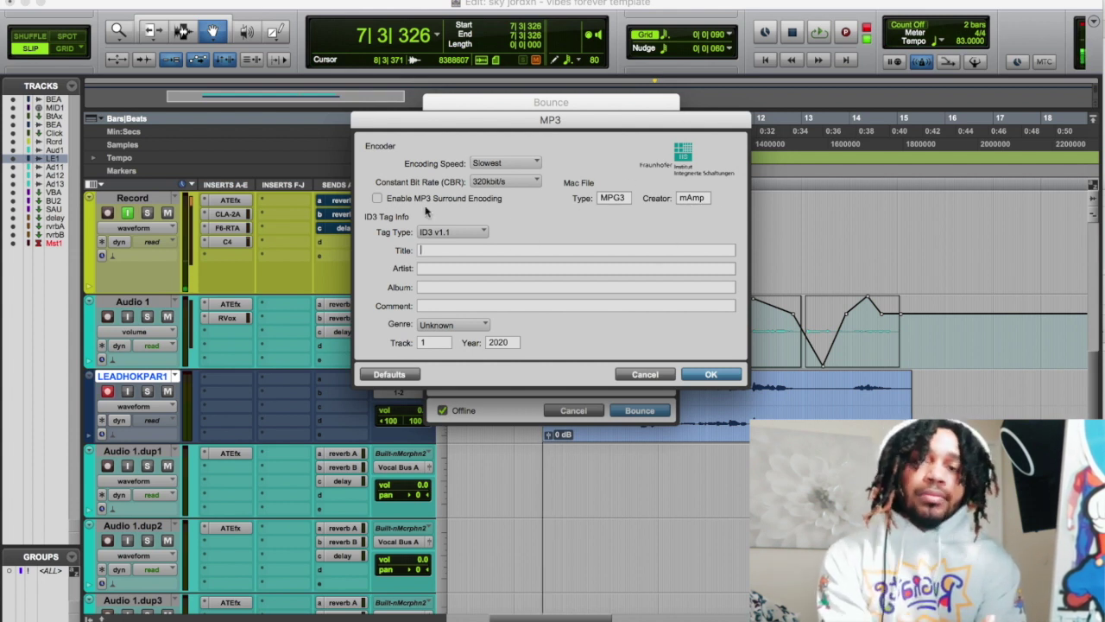
click(453, 231)
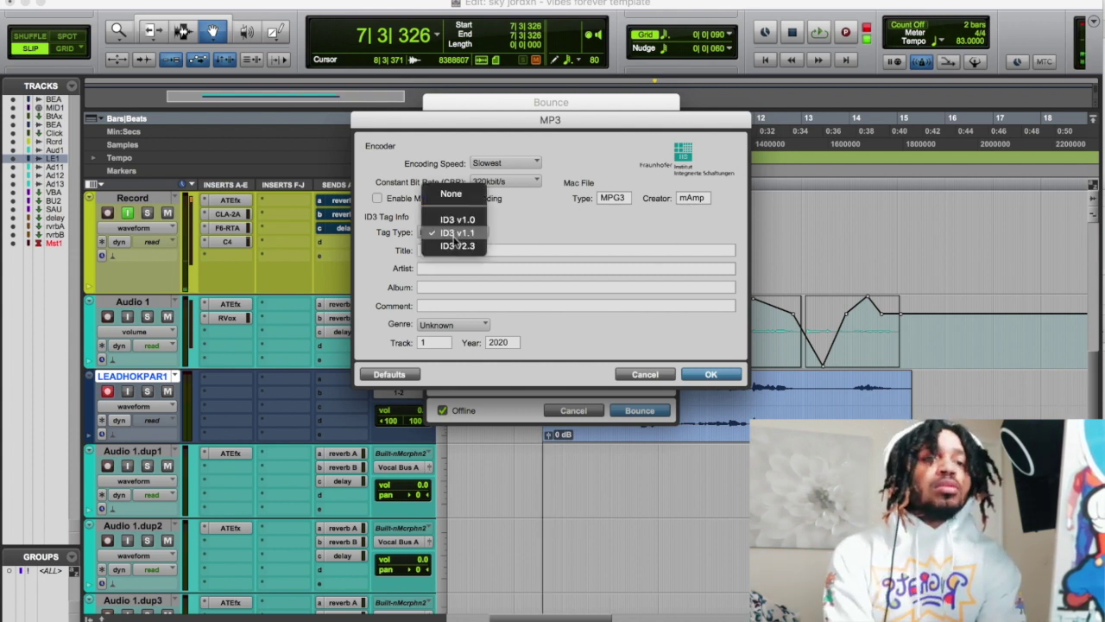
click(523, 218)
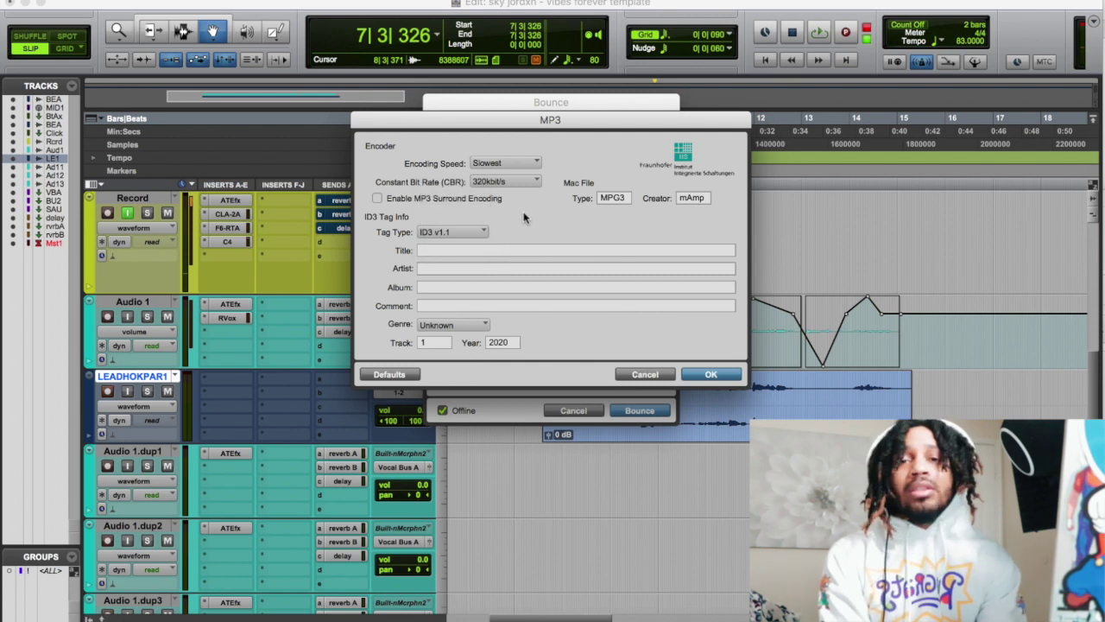
click(669, 376)
click(573, 410)
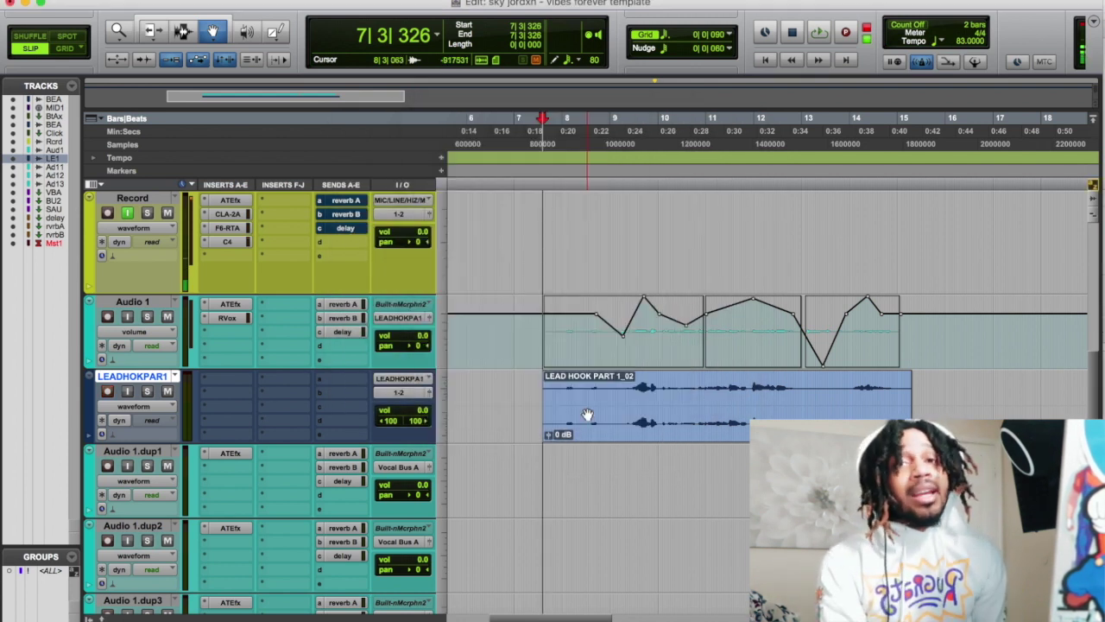